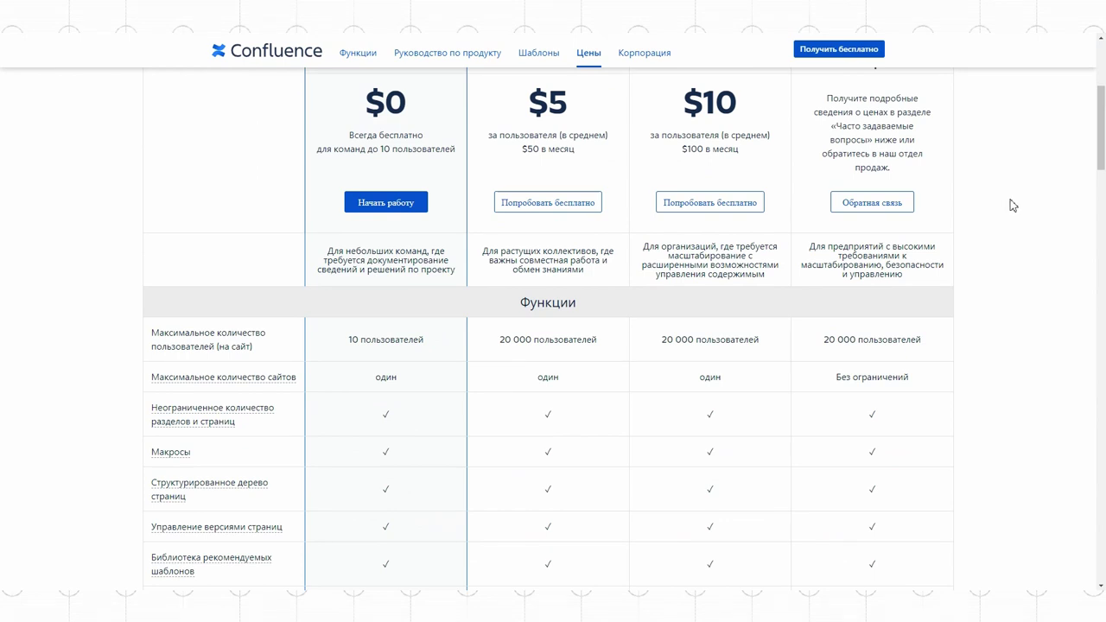
# Scroll through the База знаний overview to review its goals, links and usage rules
pyautogui.scroll(-3, 1013, 205)
pyautogui.scroll(-1, 1013, 205)
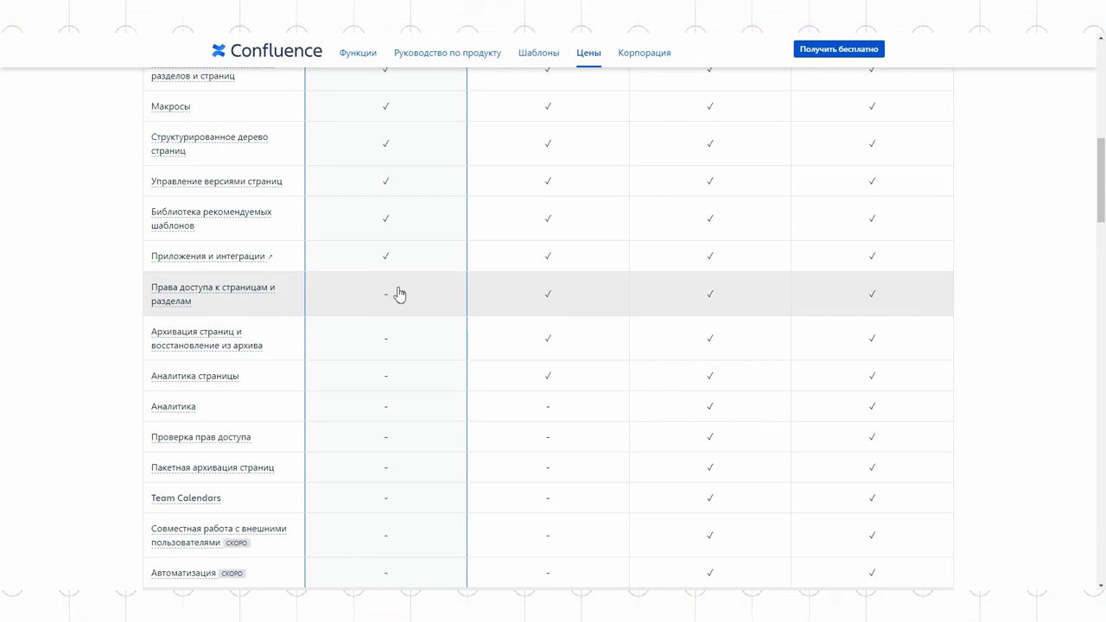
pyautogui.scroll(8, 400, 295)
pyautogui.scroll(-3, 399, 289)
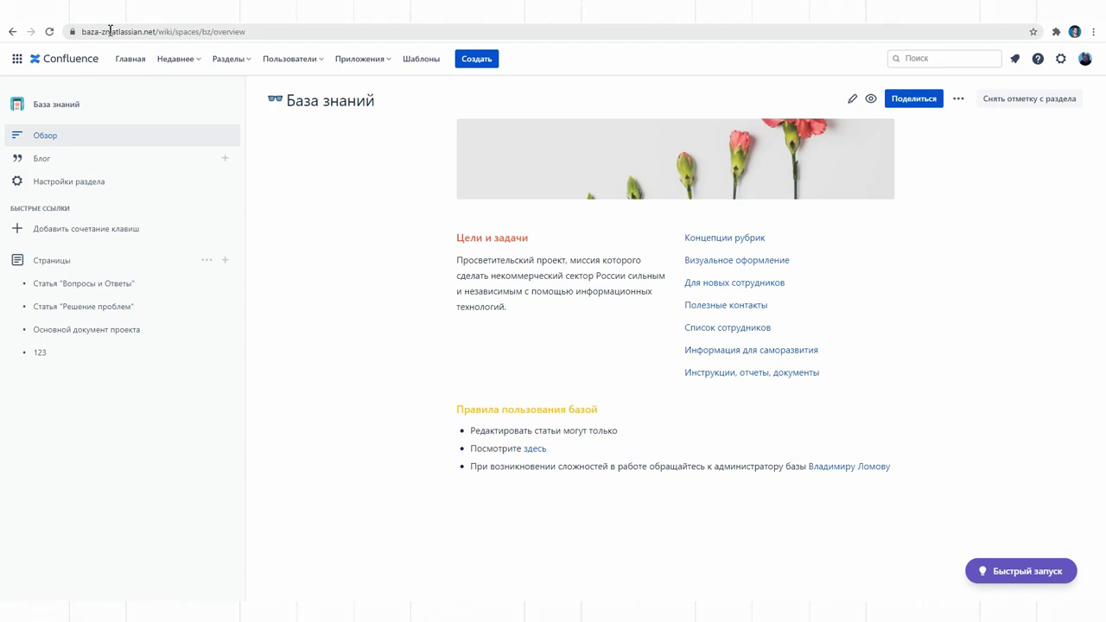
# Create a knowledge-base space named 'Теплица социальных технологий' with the space key test
pyautogui.click(131, 62)
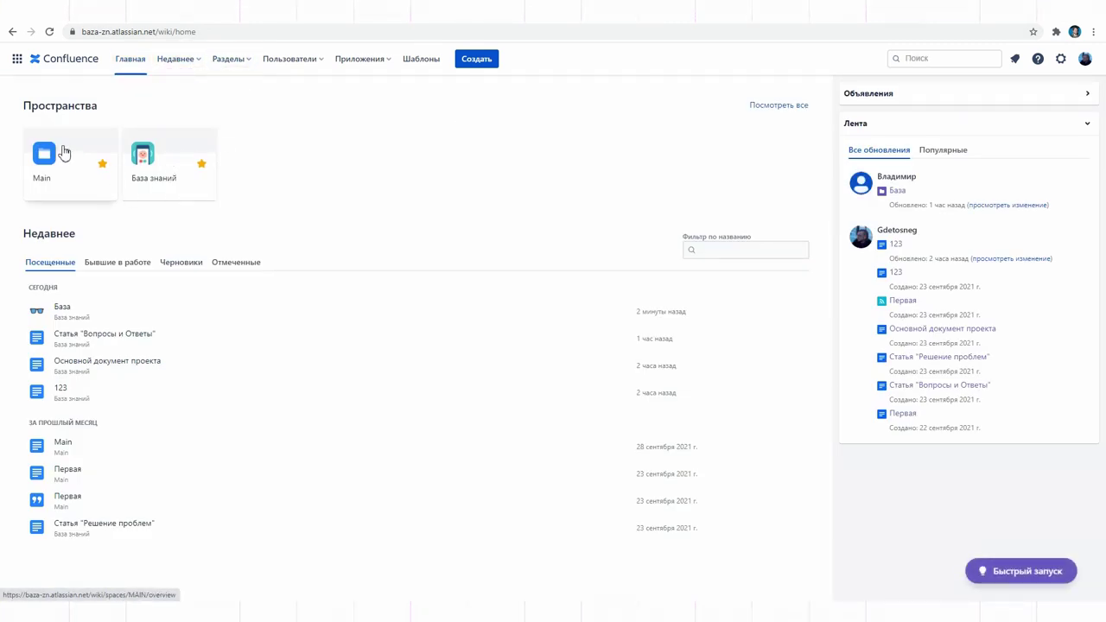
pyautogui.click(806, 106)
pyautogui.click(788, 104)
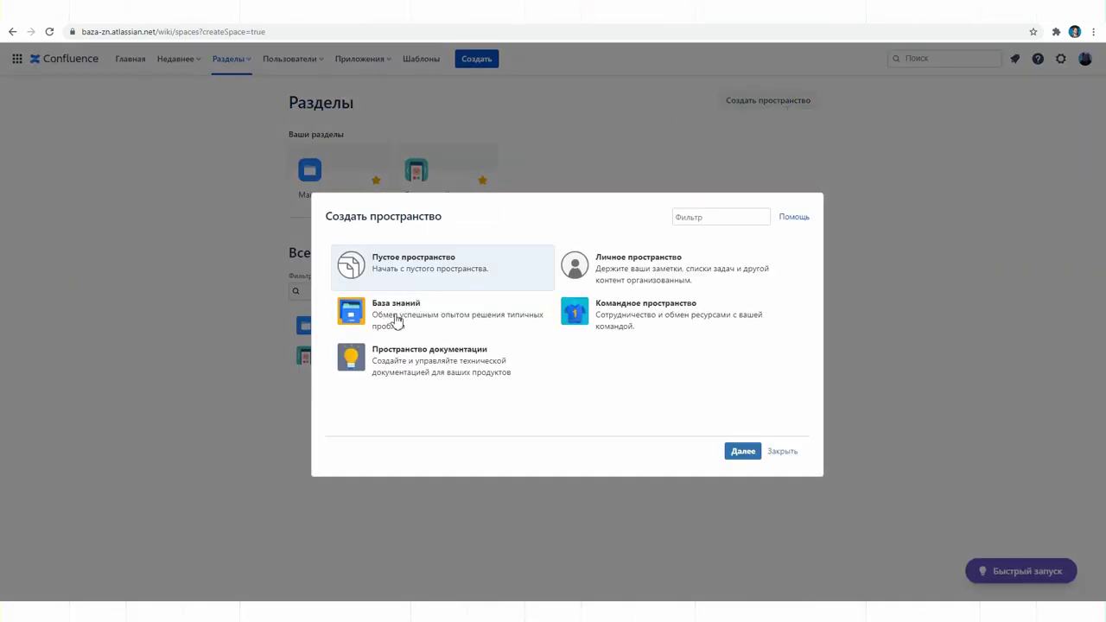
pyautogui.click(399, 316)
pyautogui.click(736, 461)
pyautogui.write('Теплица социальных технологий')
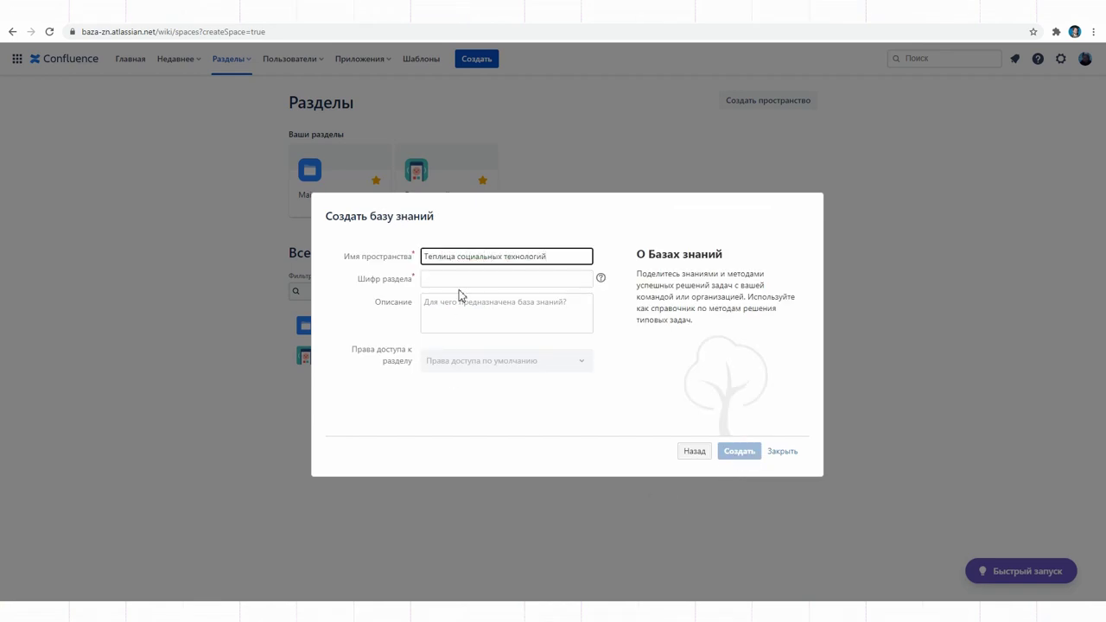
pyautogui.click(459, 279)
pyautogui.write('test')
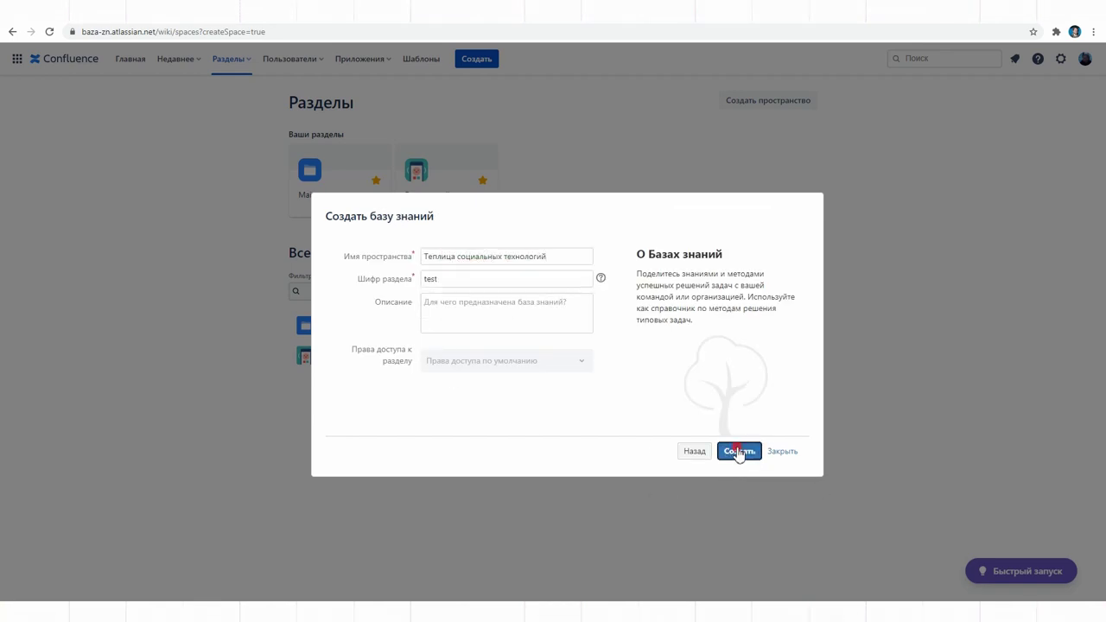
pyautogui.click(739, 451)
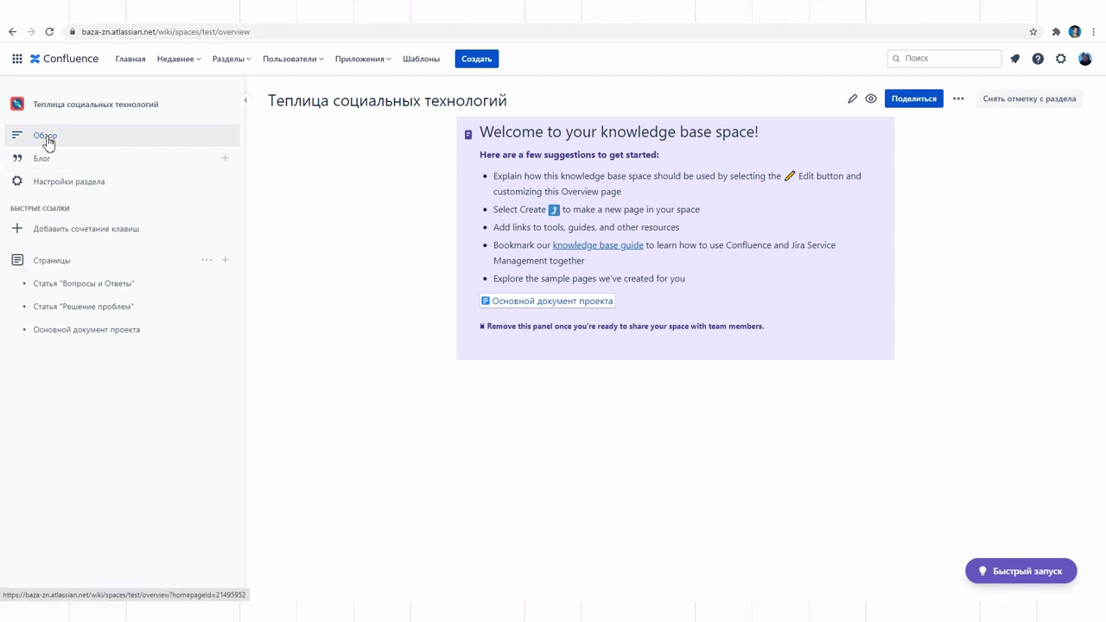
# Remove the overview's welcome panel, add a glasses emoji and seedlings header image, and publish
pyautogui.click(852, 99)
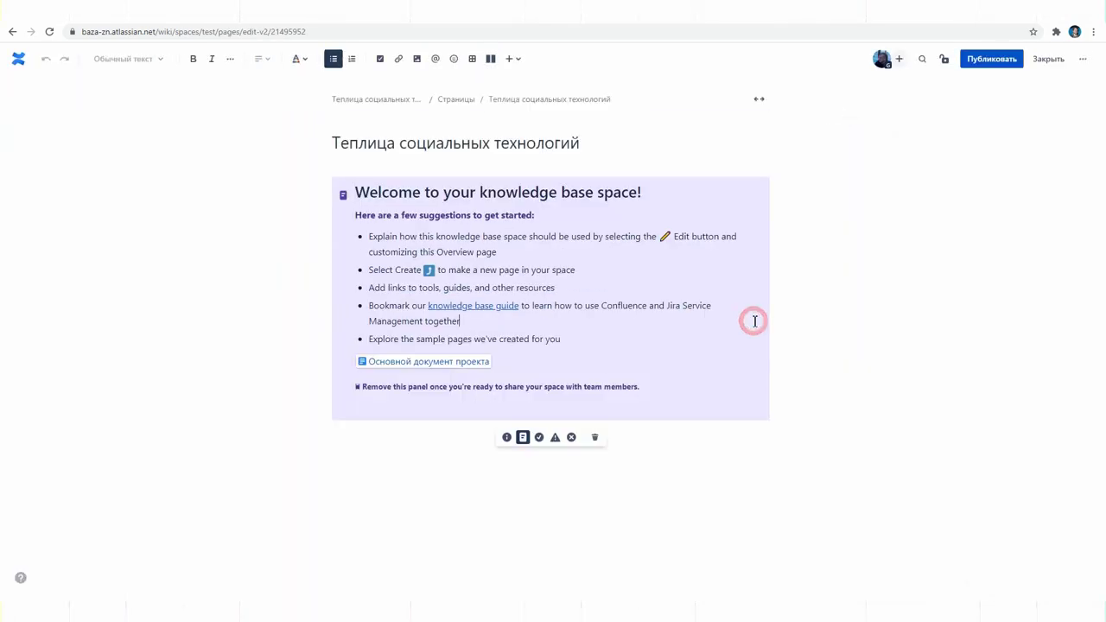
pyautogui.click(594, 438)
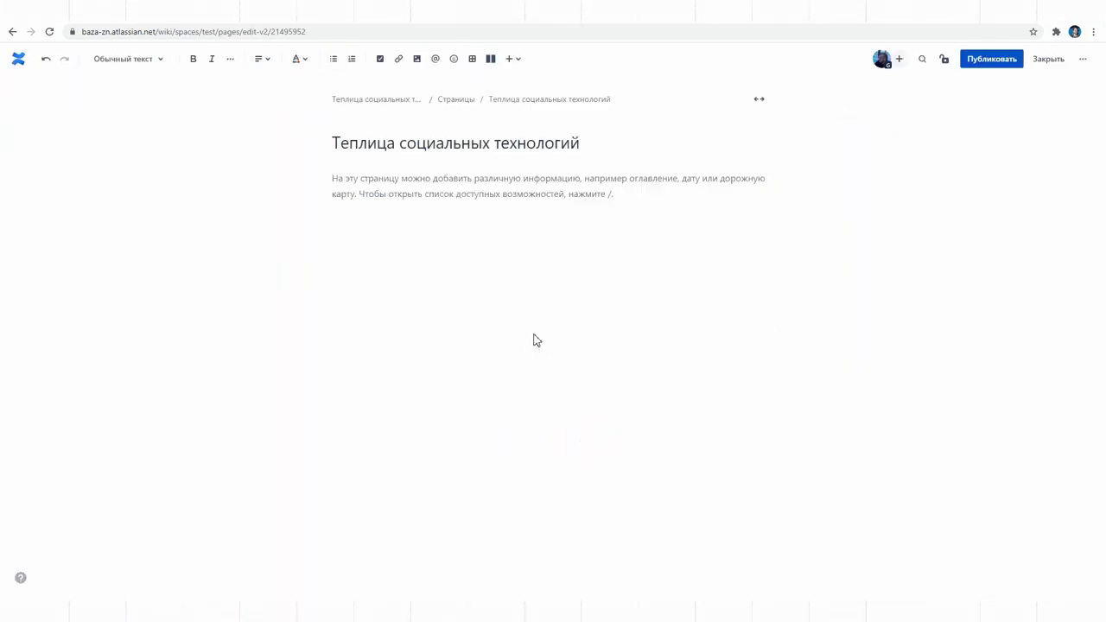
pyautogui.click(378, 121)
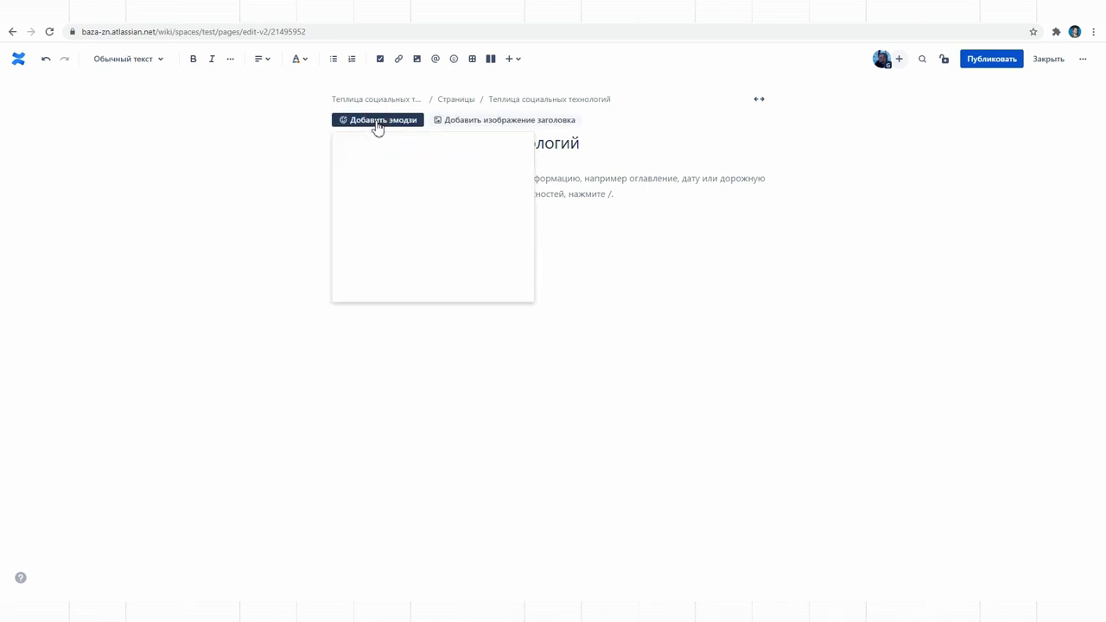
pyautogui.click(354, 213)
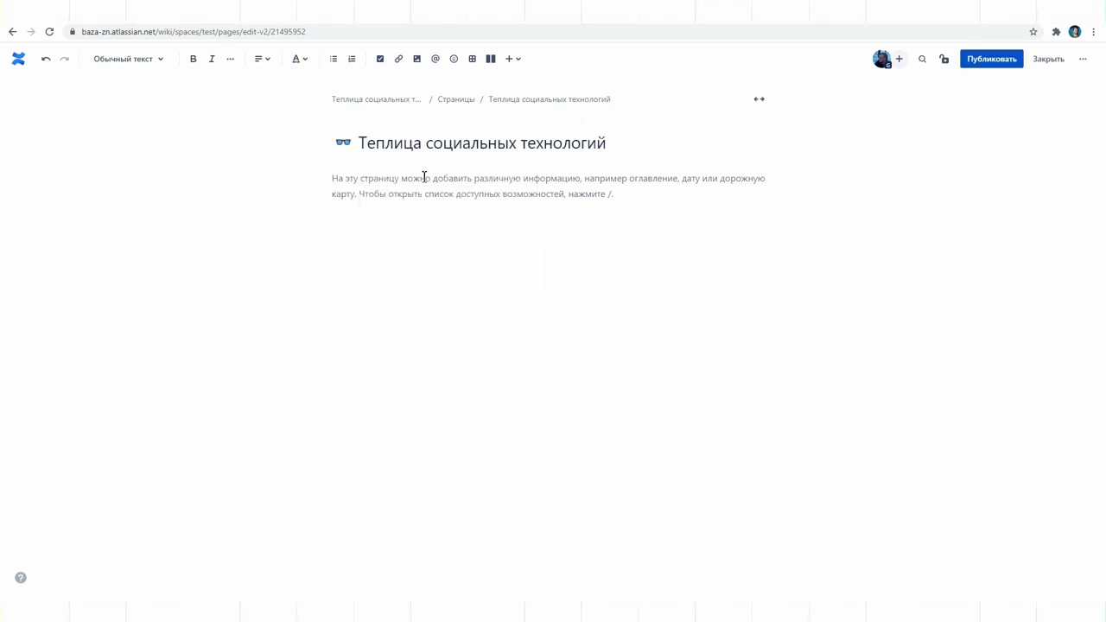
pyautogui.click(476, 120)
pyautogui.click(502, 278)
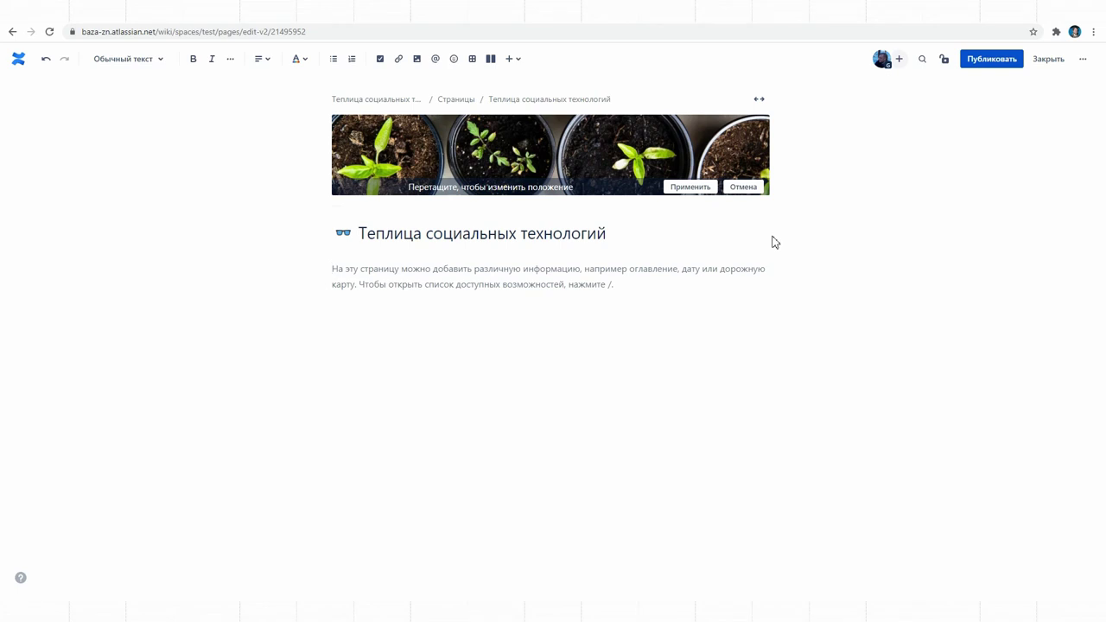
pyautogui.click(992, 59)
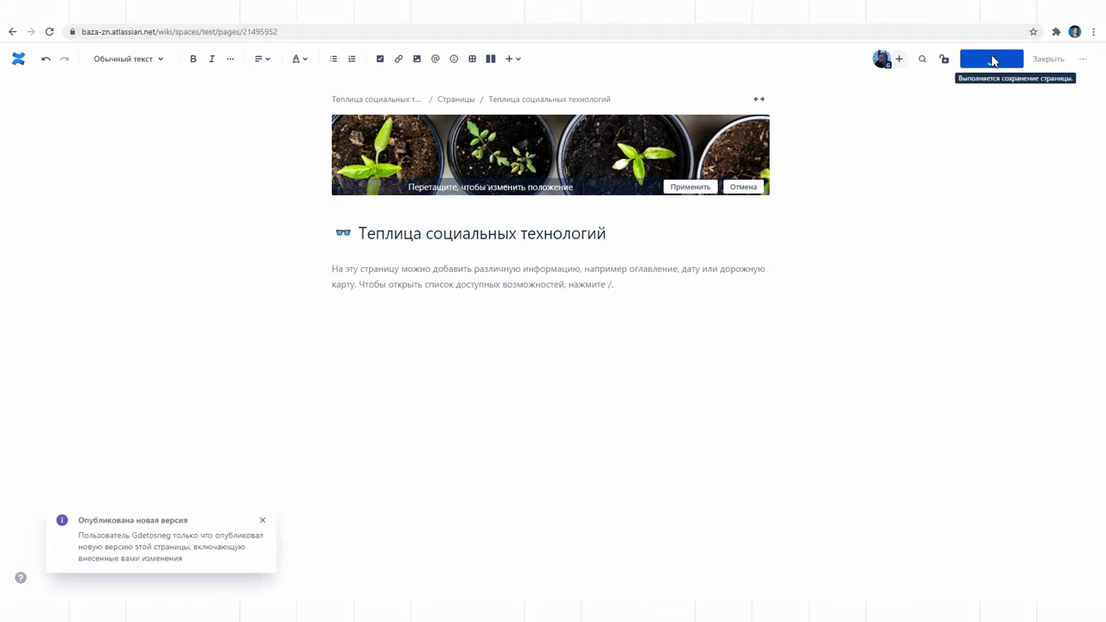
pyautogui.click(130, 58)
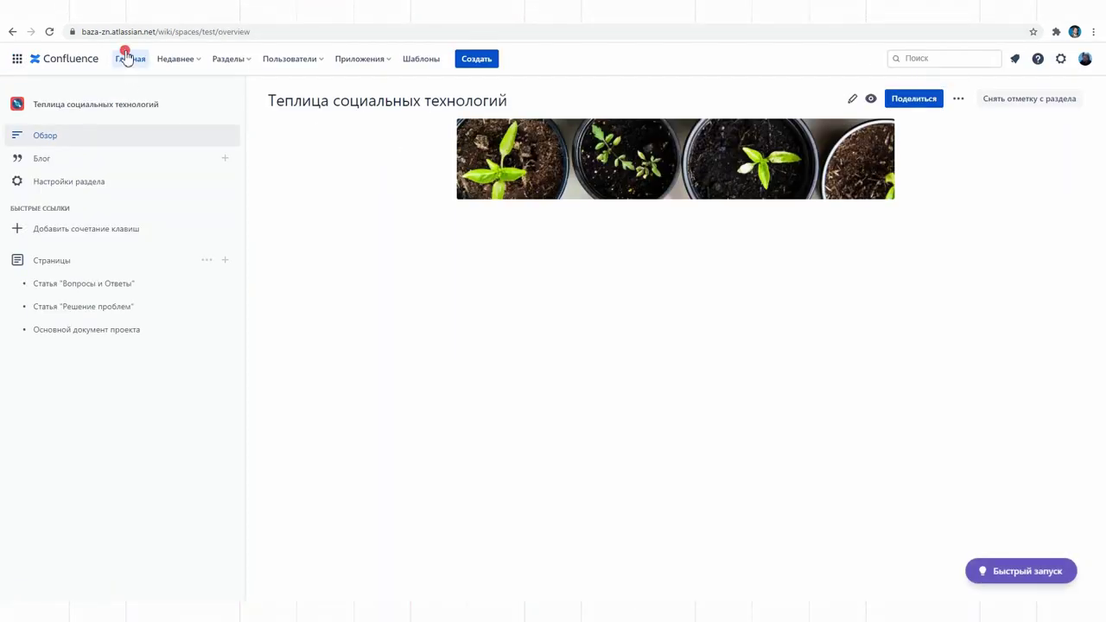
# Start a new page under База in the База знаний space from its Страницы list
pyautogui.click(159, 165)
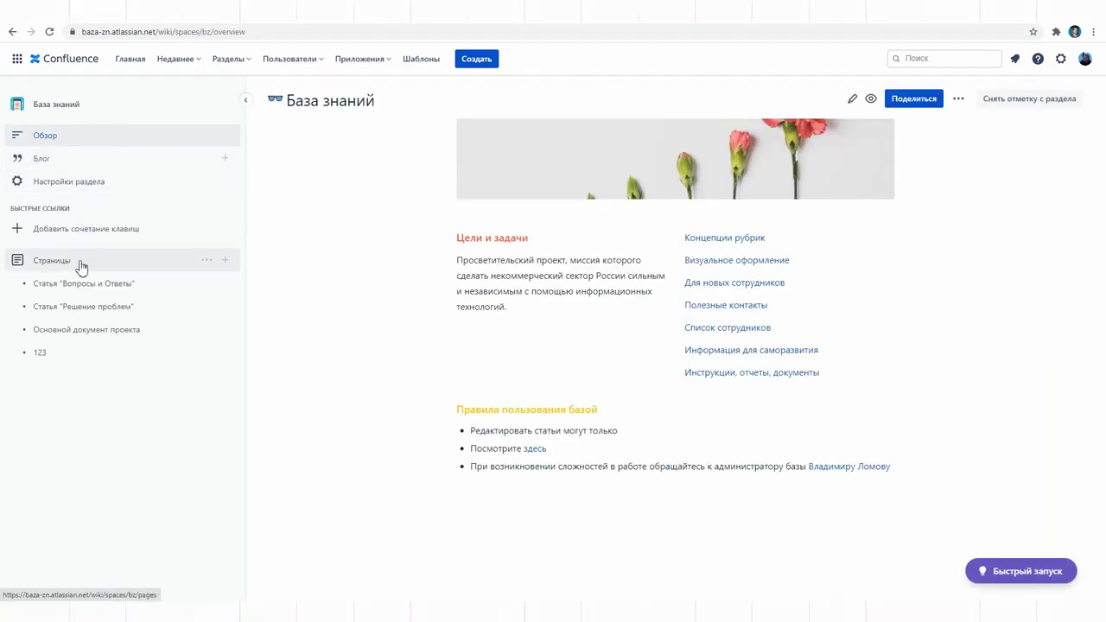
pyautogui.click(69, 191)
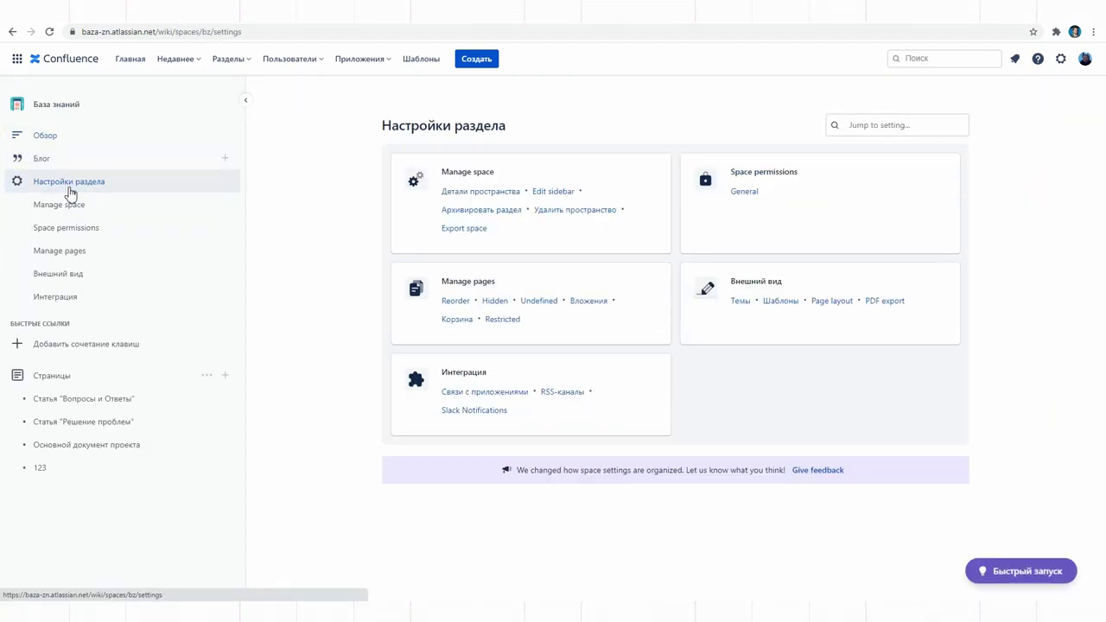
pyautogui.click(59, 378)
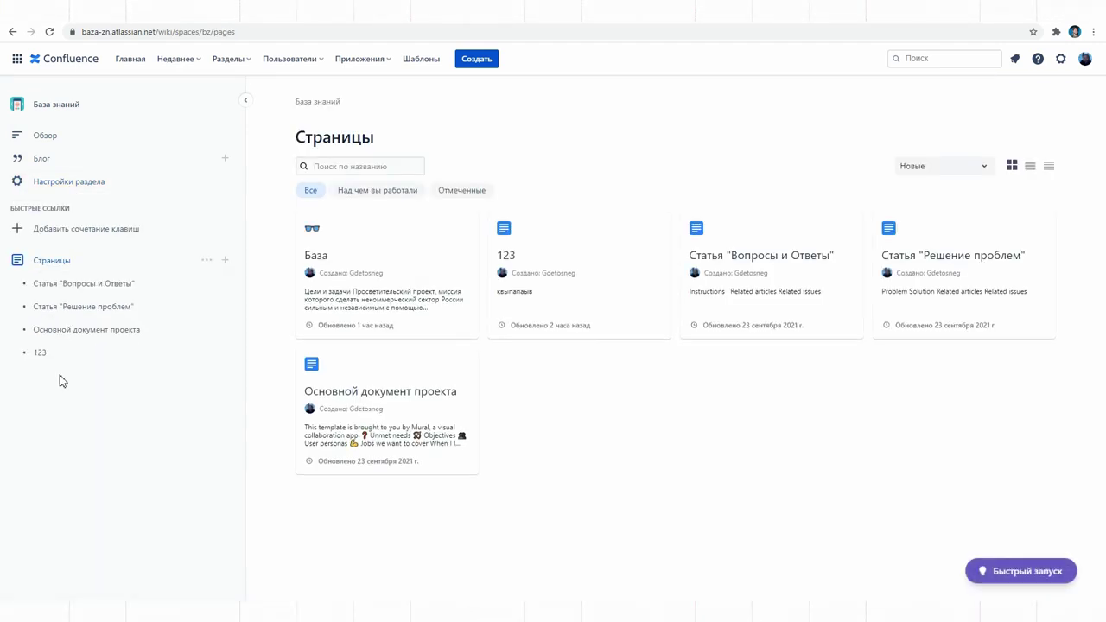
pyautogui.click(208, 260)
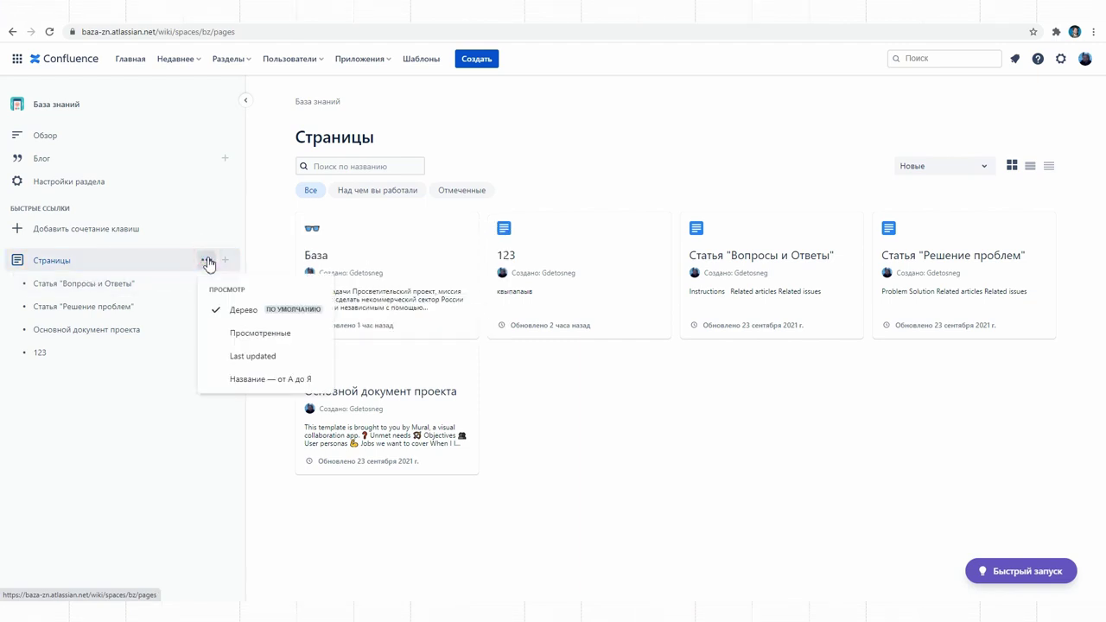
pyautogui.click(223, 260)
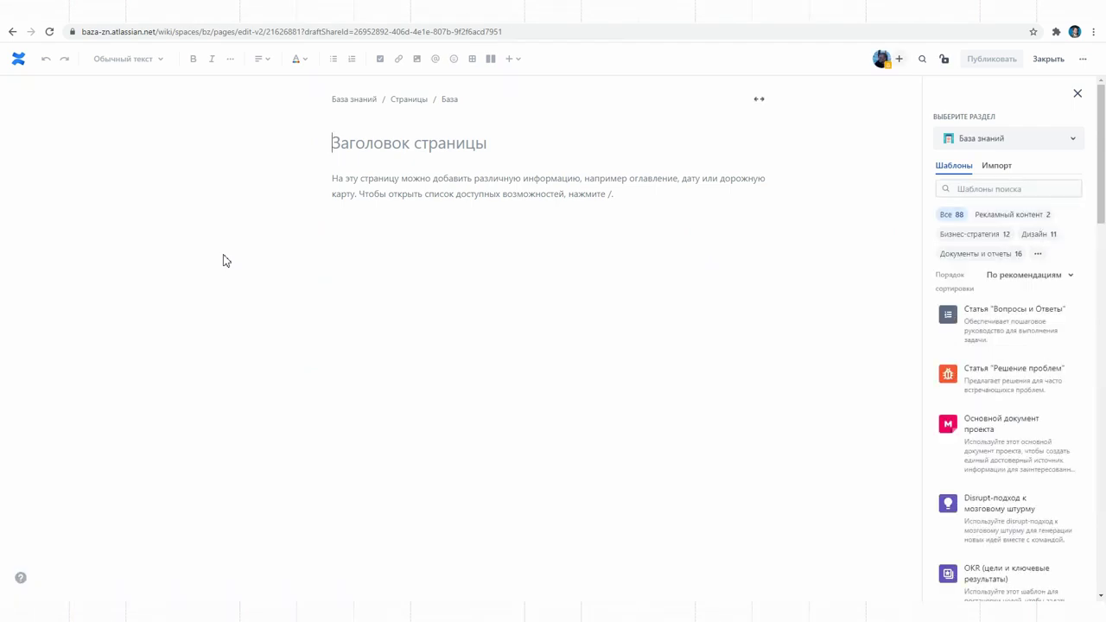
# Title the new draft page 'Концепции рубрик'
pyautogui.click(509, 145)
pyautogui.write('Rjyцепции рку')
pyautogui.press('Left')
pyautogui.press('Left')
pyautogui.press('Left')
pyautogui.press('Left')
pyautogui.press('BackSpace')
# Copy the Теплица journal article text, quote and photos into the page body
pyautogui.click(423, 188)
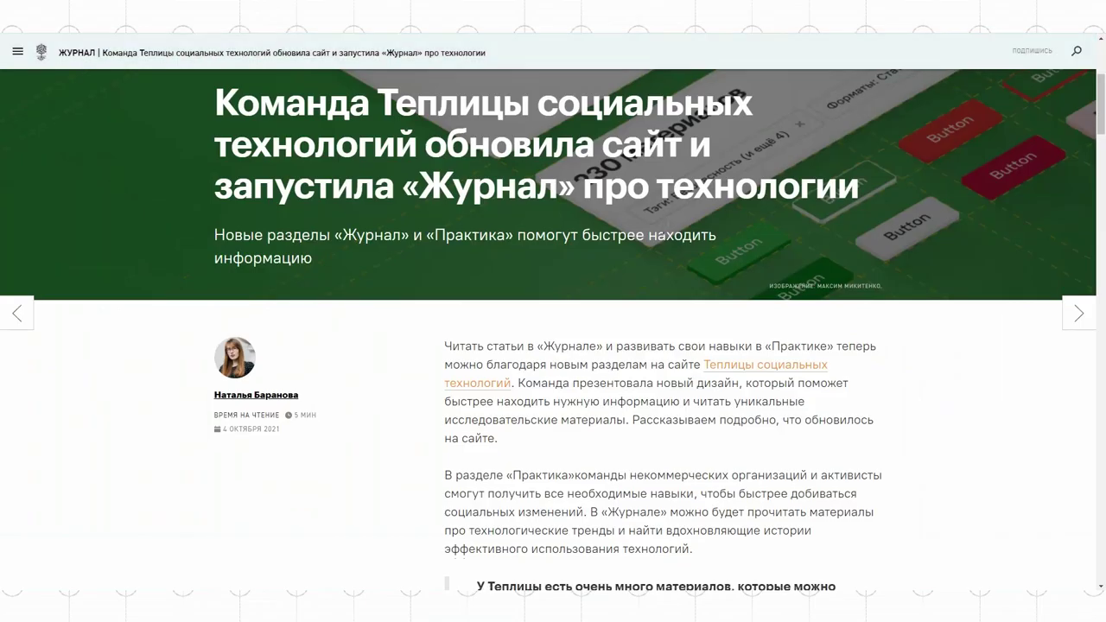
pyautogui.scroll(-15, 666, 231)
pyautogui.moveTo(445, 135); pyautogui.dragTo(641, 464)
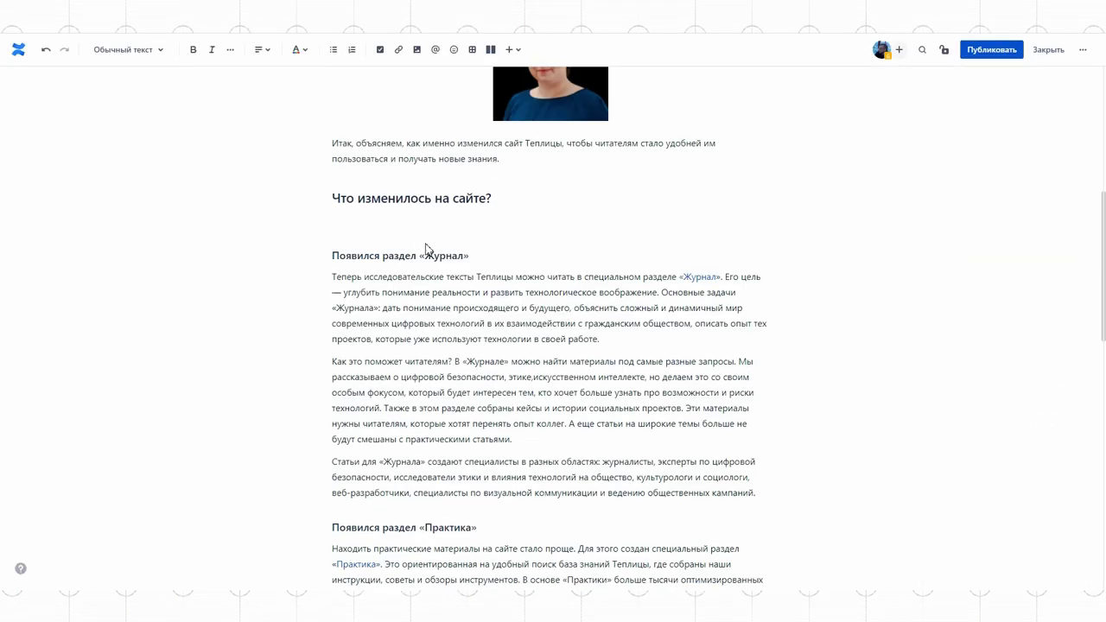
pyautogui.scroll(-5, 586, 253)
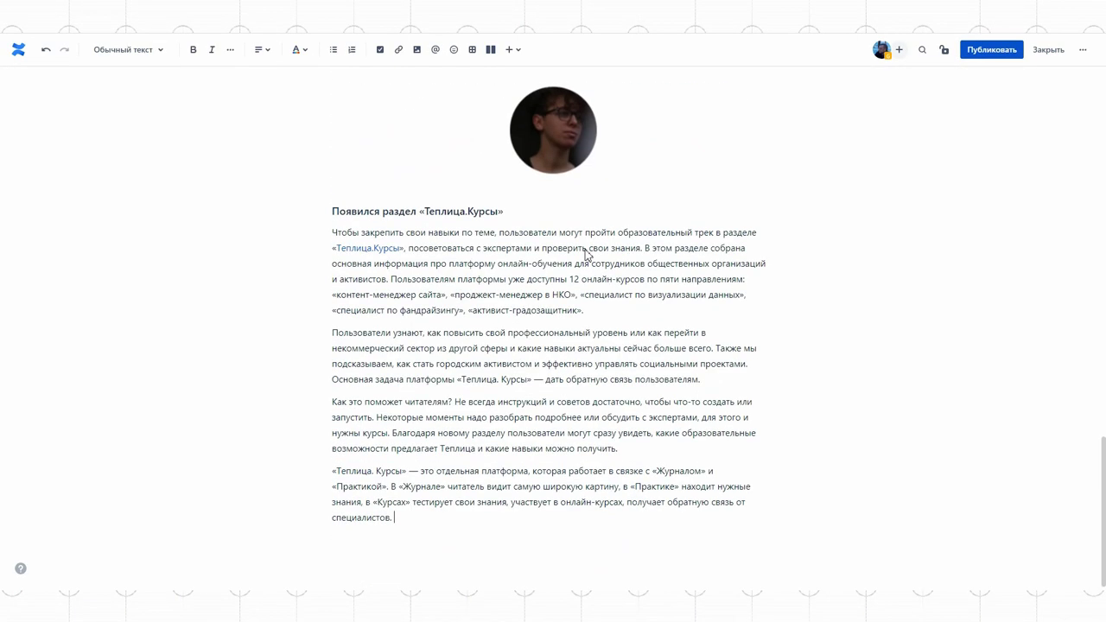
pyautogui.scroll(6, 706, 286)
pyautogui.scroll(10, 706, 286)
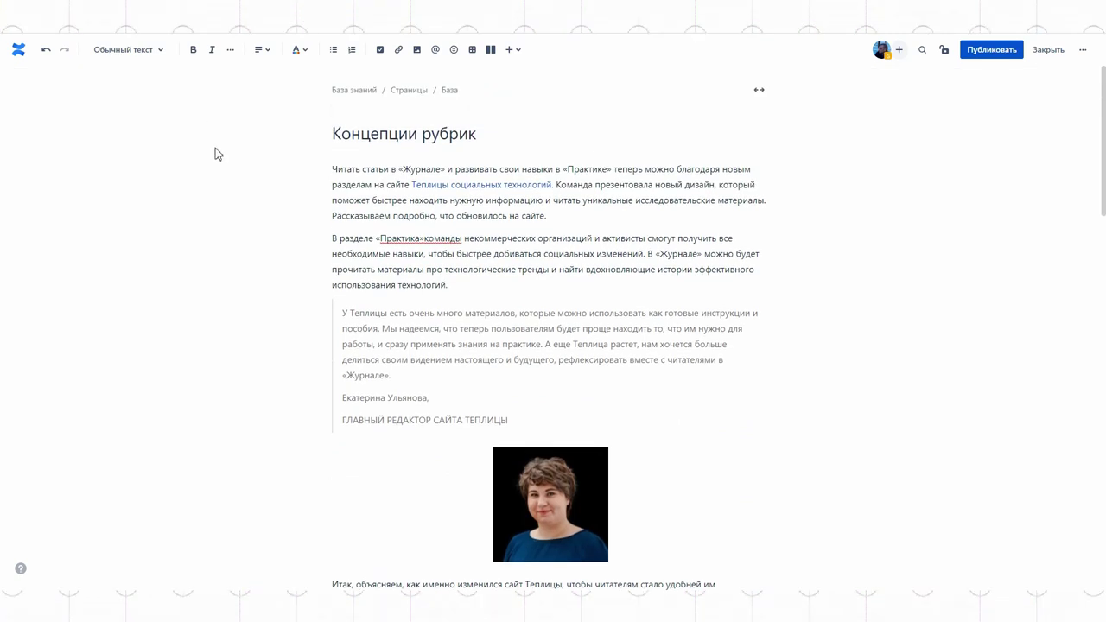
# Insert a four-column table above the article's opening paragraph
pyautogui.click(333, 169)
pyautogui.press('Return')
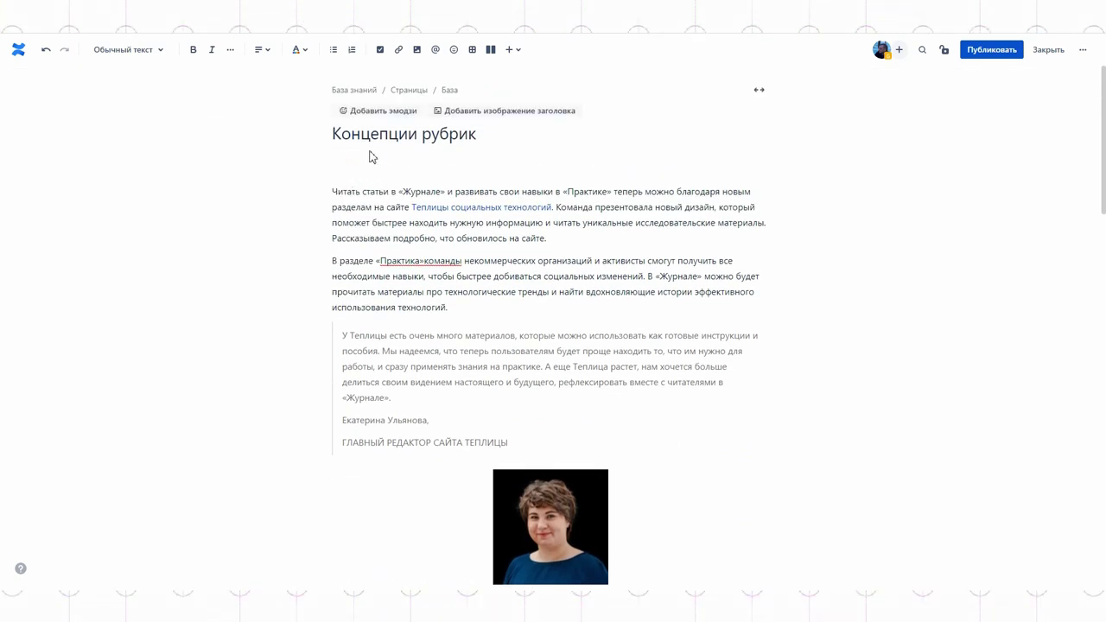
pyautogui.write('/')
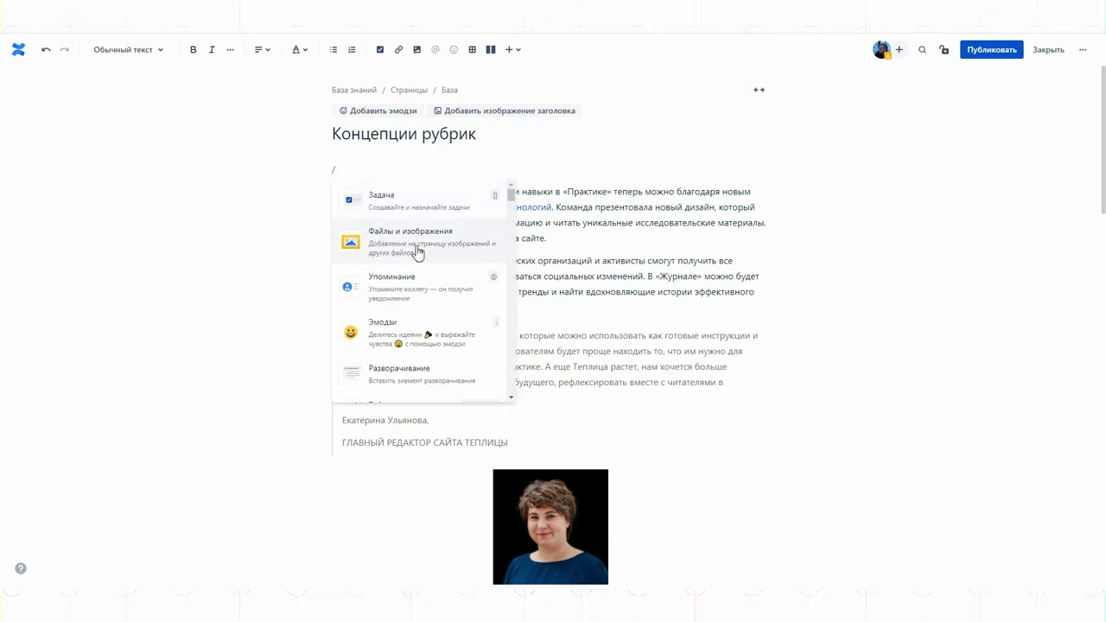
pyautogui.scroll(-5, 416, 252)
pyautogui.scroll(5, 417, 251)
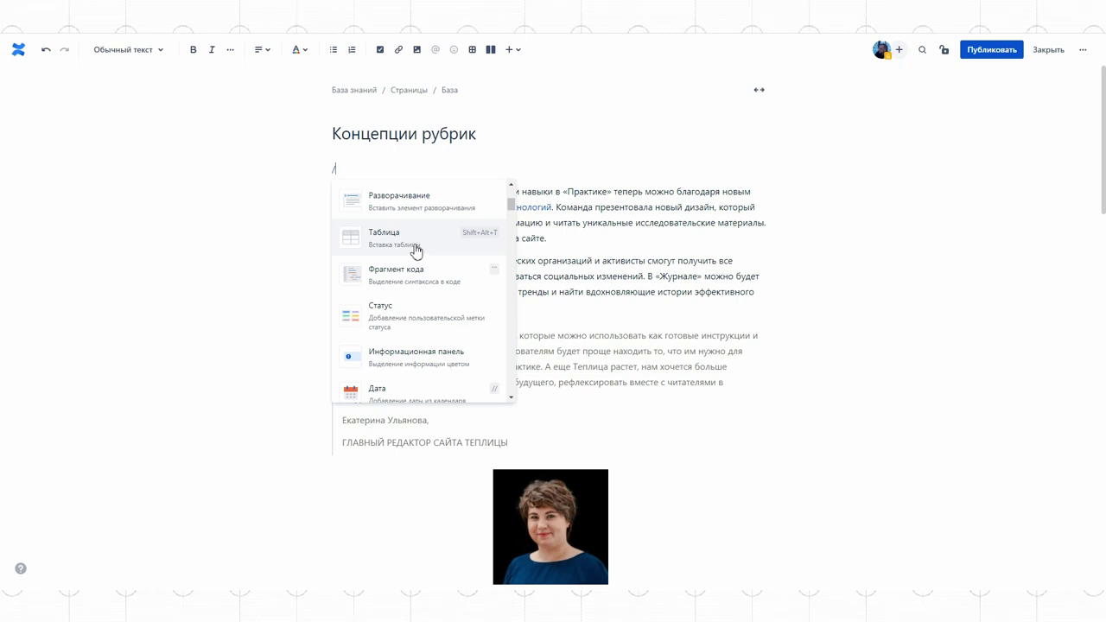
pyautogui.click(392, 242)
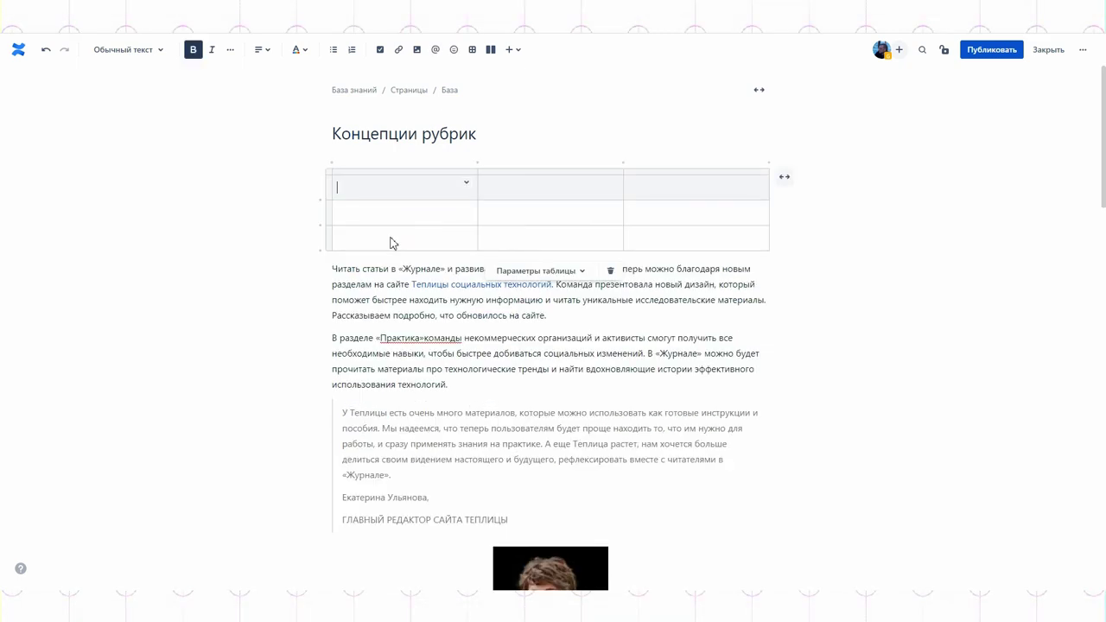
pyautogui.click(479, 163)
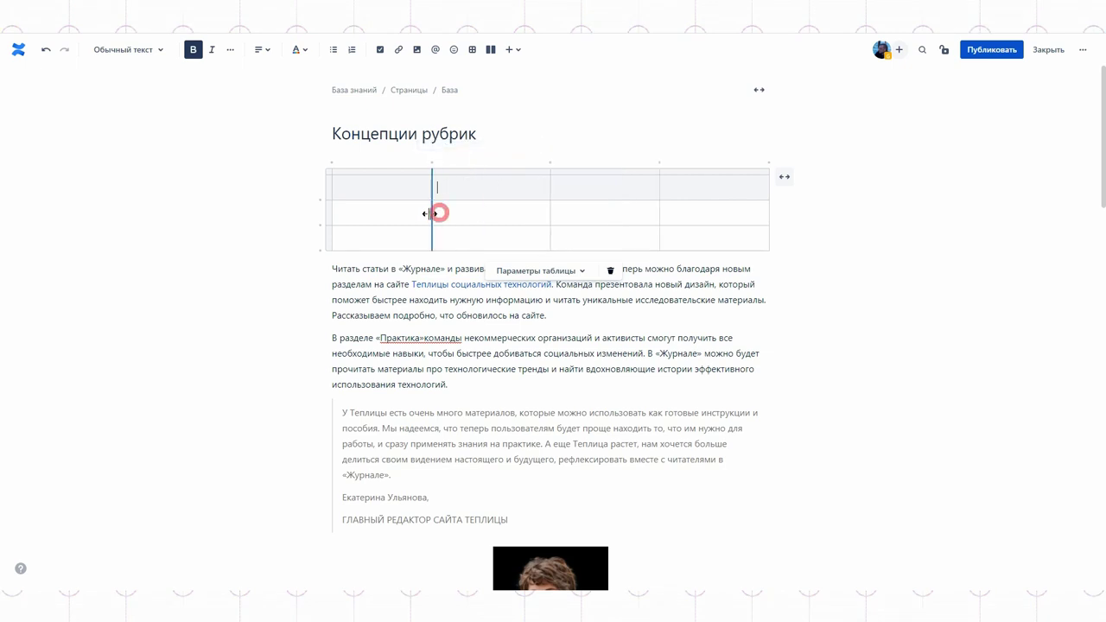
# Shade the table's first row green and add a blank line before the article text
pyautogui.click(543, 184)
pyautogui.click(852, 239)
pyautogui.click(561, 193)
pyautogui.click(327, 190)
pyautogui.click(395, 181)
pyautogui.moveTo(474, 188)
pyautogui.click(567, 201)
pyautogui.click(860, 274)
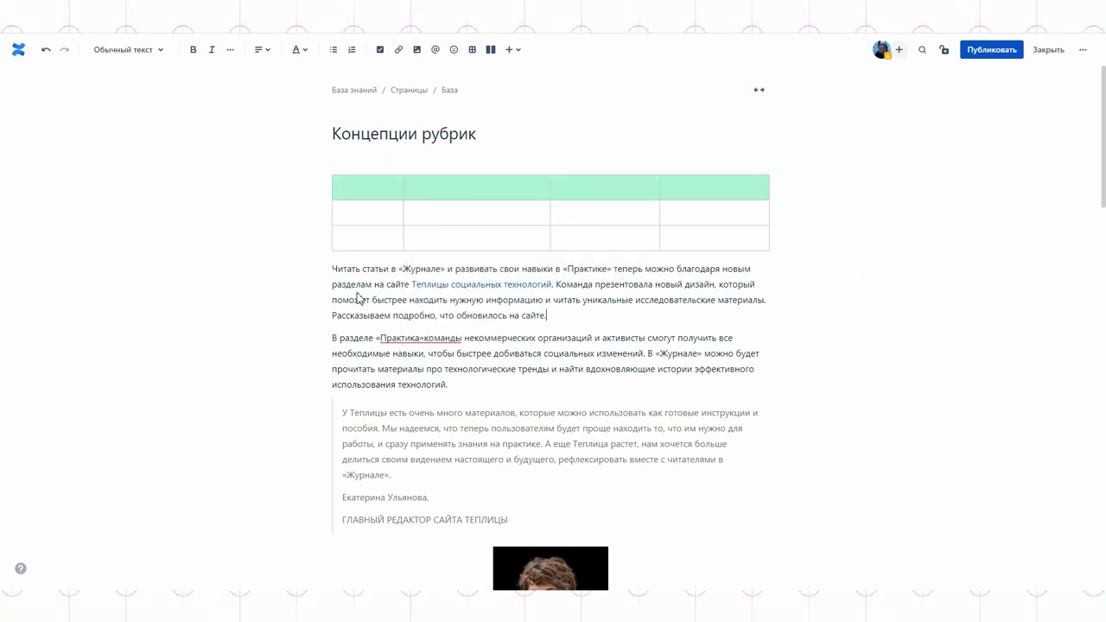
pyautogui.click(333, 270)
pyautogui.press('Return')
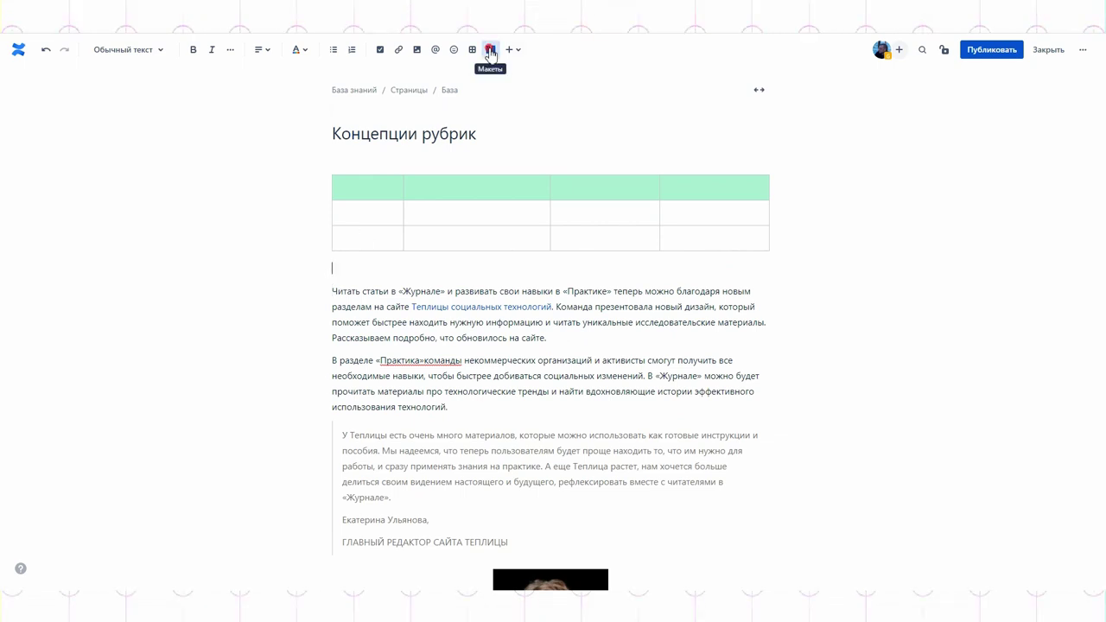
# Add a two-column layout below the table holding the first two paragraphs
pyautogui.click(490, 50)
pyautogui.moveTo(547, 352); pyautogui.dragTo(360, 267)
pyautogui.hotkey('ctrl', 'c')
pyautogui.click(390, 274)
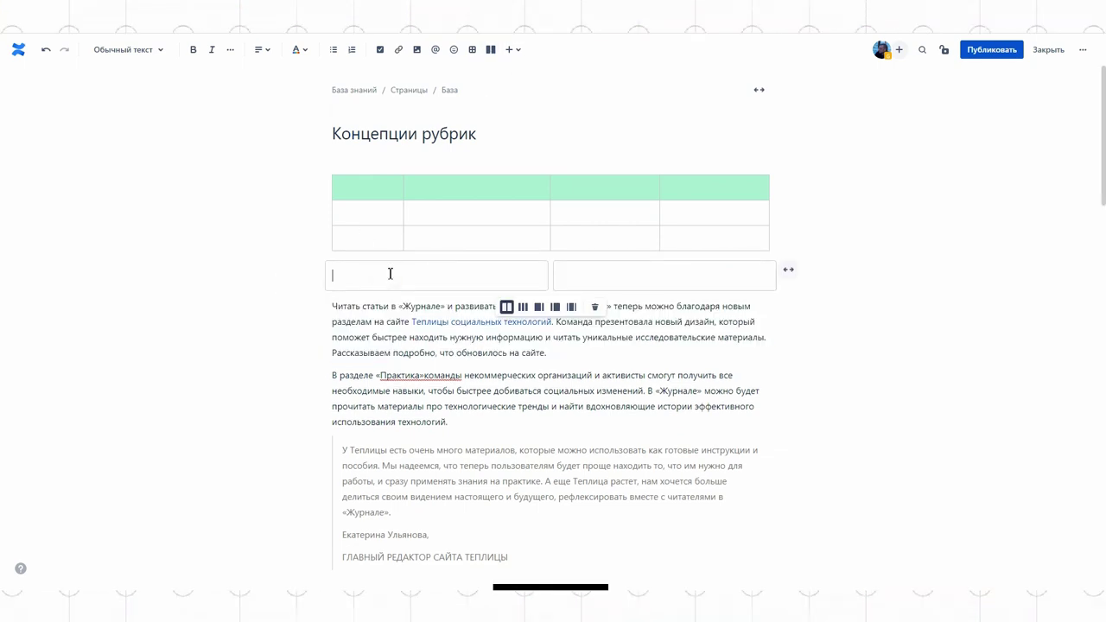
pyautogui.hotkey('ctrl', 'v')
pyautogui.moveTo(449, 534); pyautogui.dragTo(666, 268)
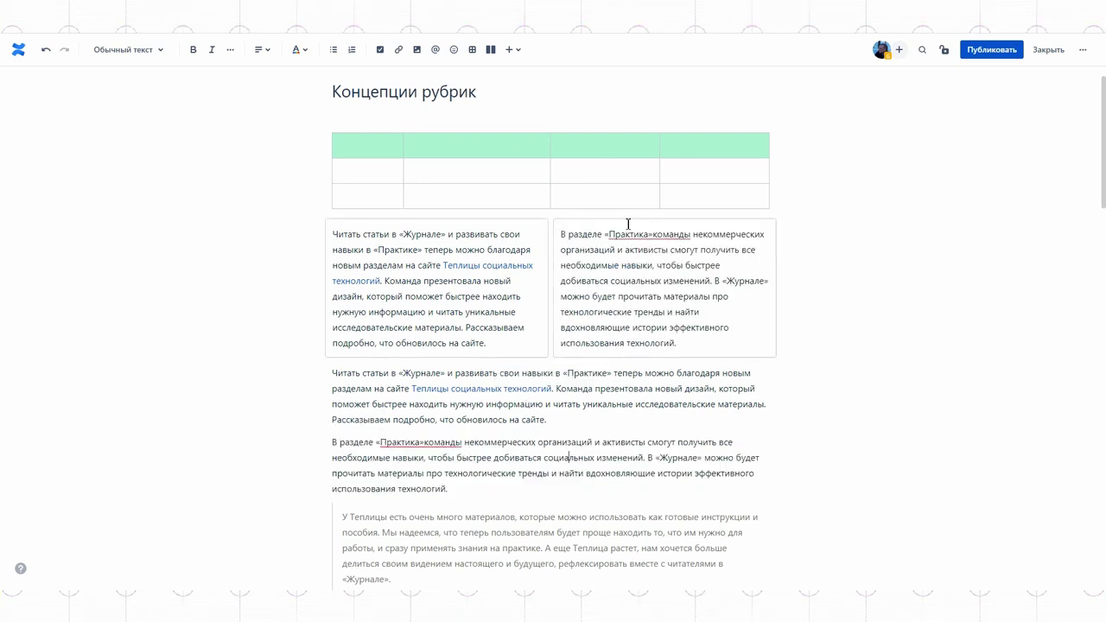
# Add a header image and publish the Концепции рубрик page
pyautogui.scroll(1, 629, 222)
pyautogui.click(484, 109)
pyautogui.click(506, 278)
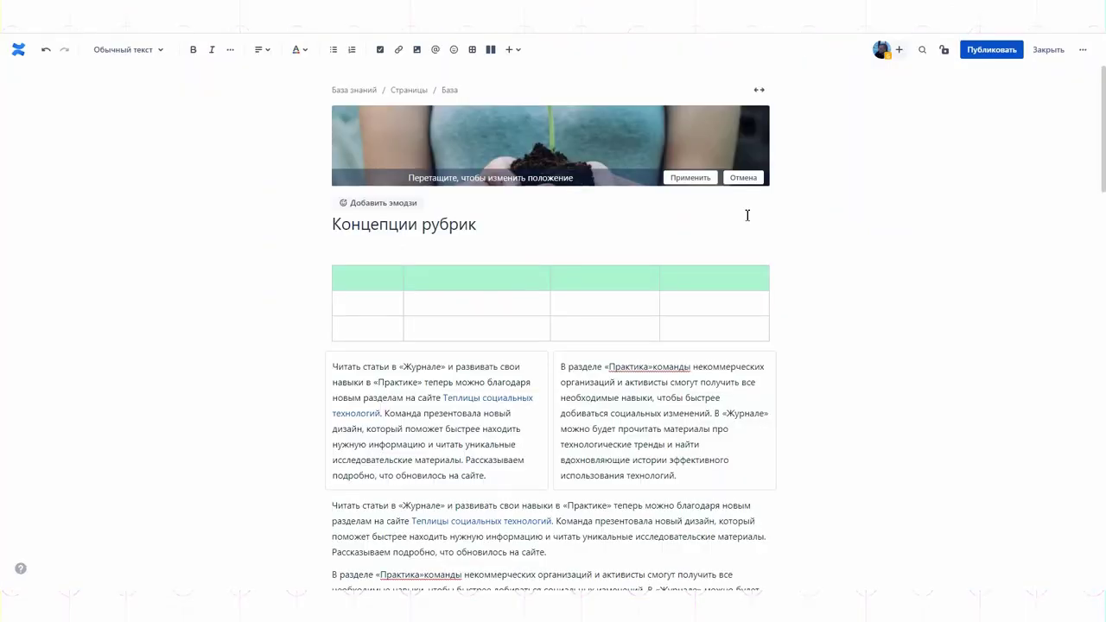
pyautogui.click(695, 179)
pyautogui.click(992, 50)
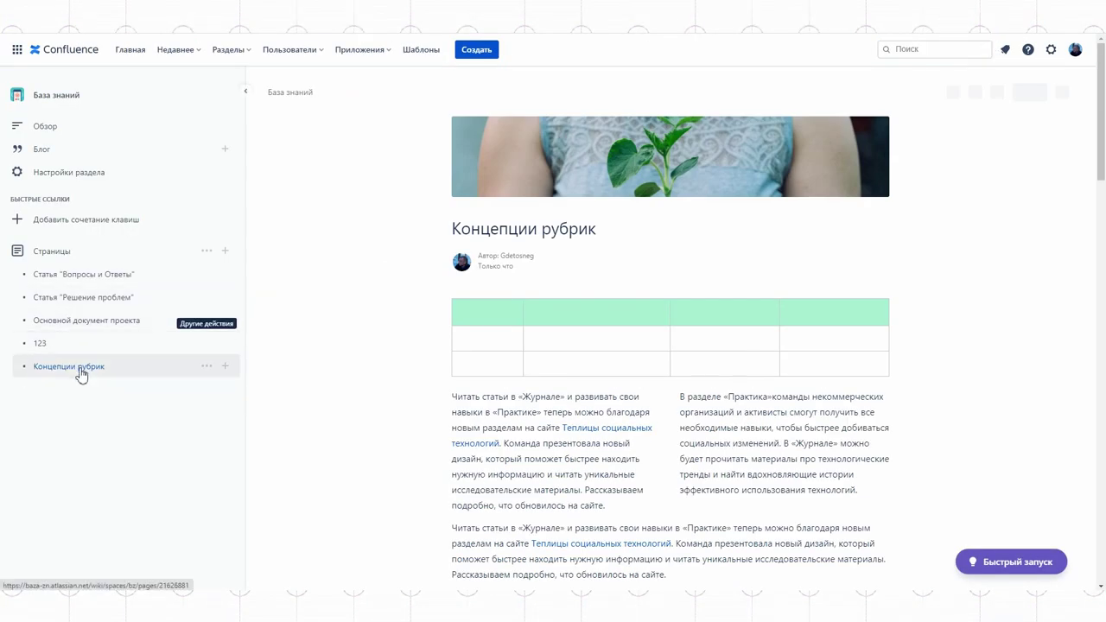
pyautogui.moveTo(136, 374)
pyautogui.click(226, 369)
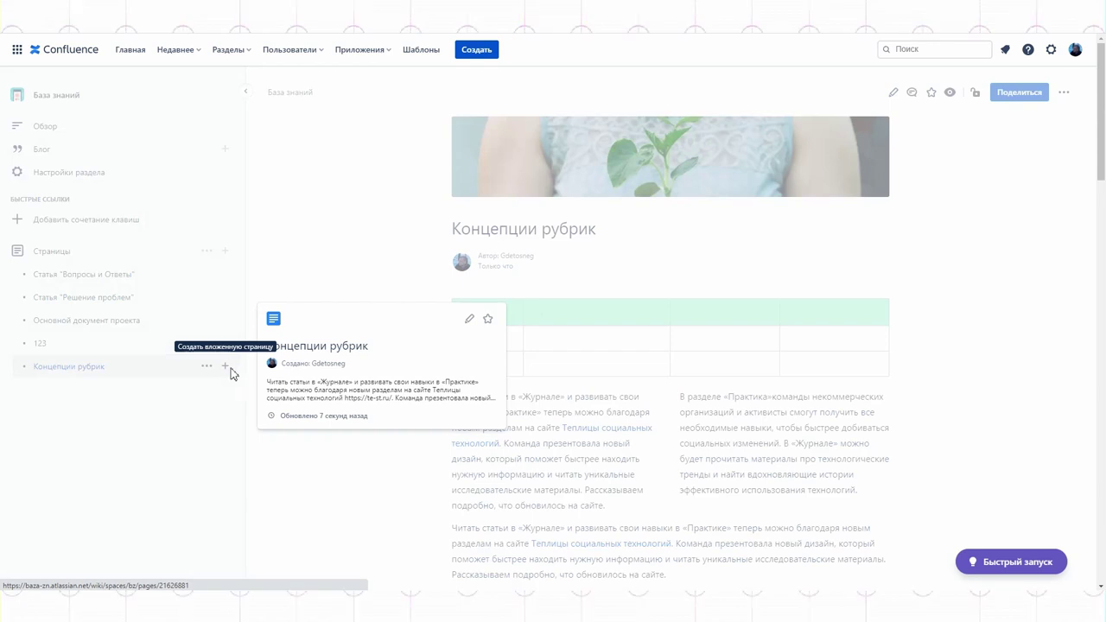
# Publish child pages 'Запущенные проекты' and 'Не запущенные проекты' under Концепции рубрик
pyautogui.write('Запущенные прокут')
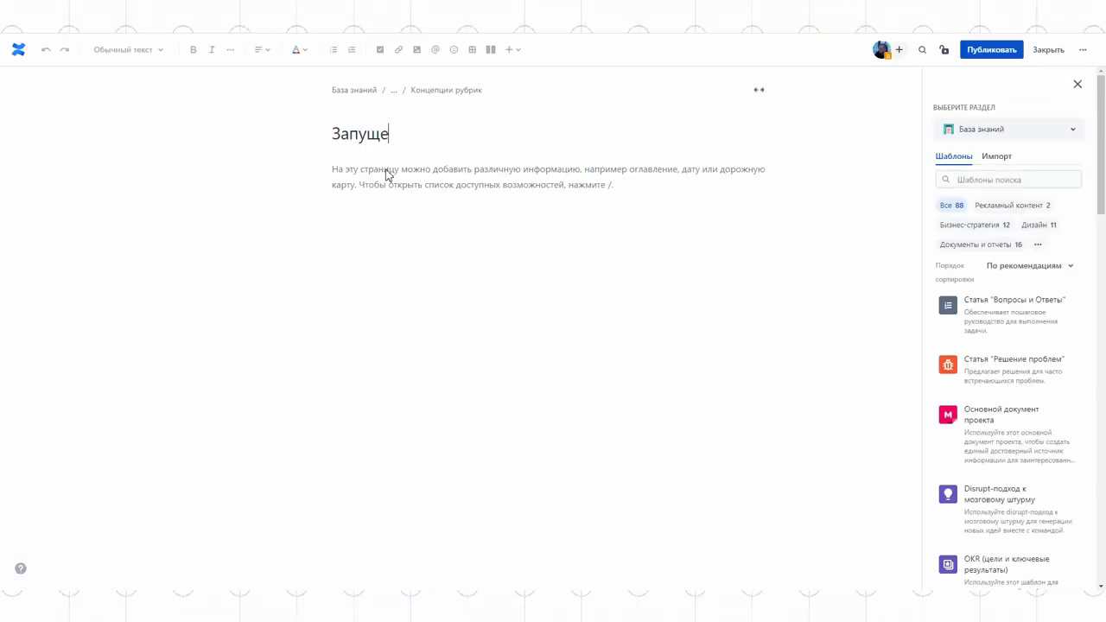
pyautogui.click(393, 174)
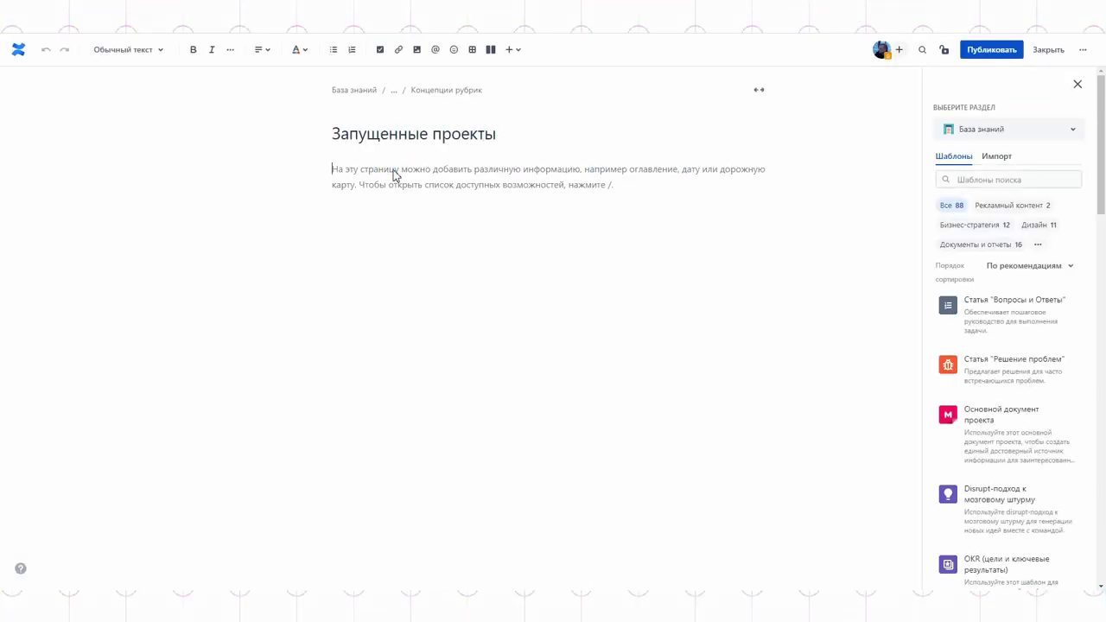
pyautogui.click(991, 50)
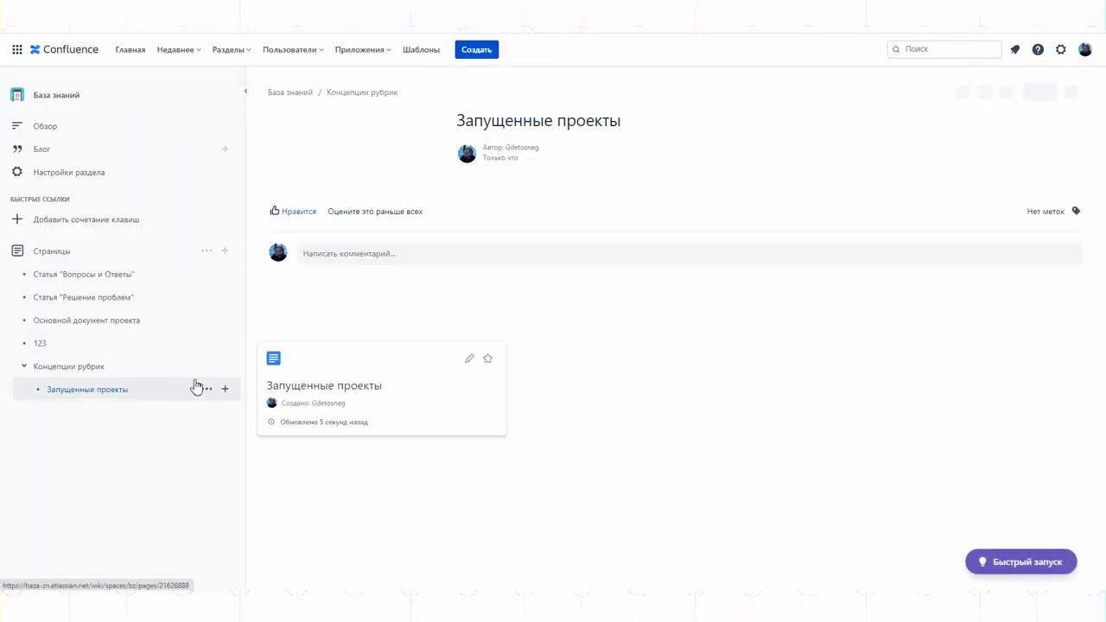
pyautogui.click(223, 368)
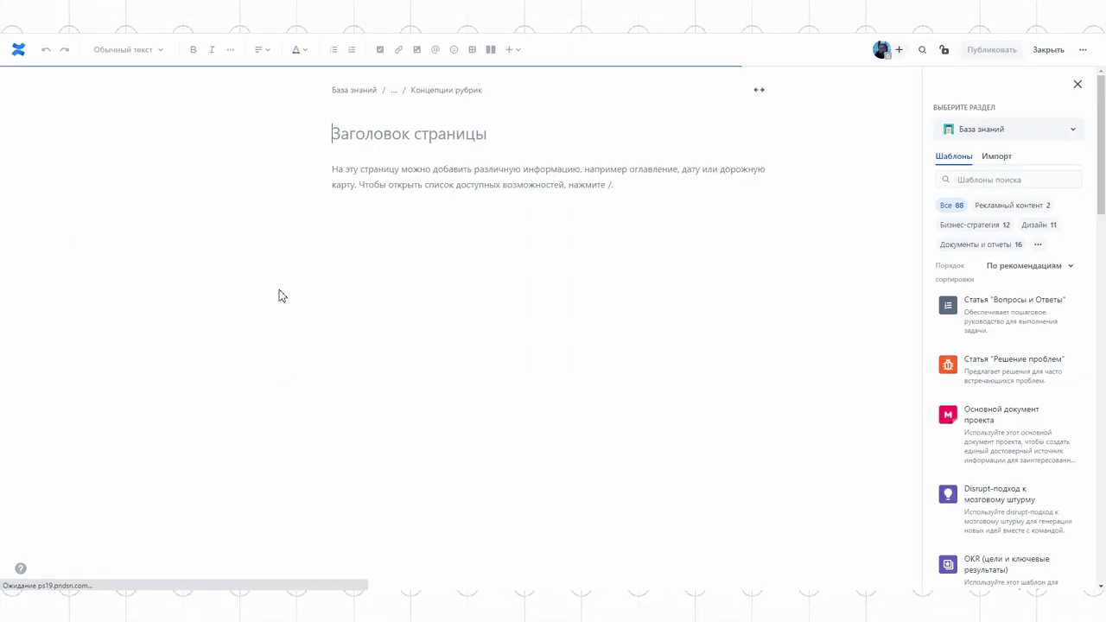
pyautogui.write('Не запущенные проекты')
pyautogui.click(991, 52)
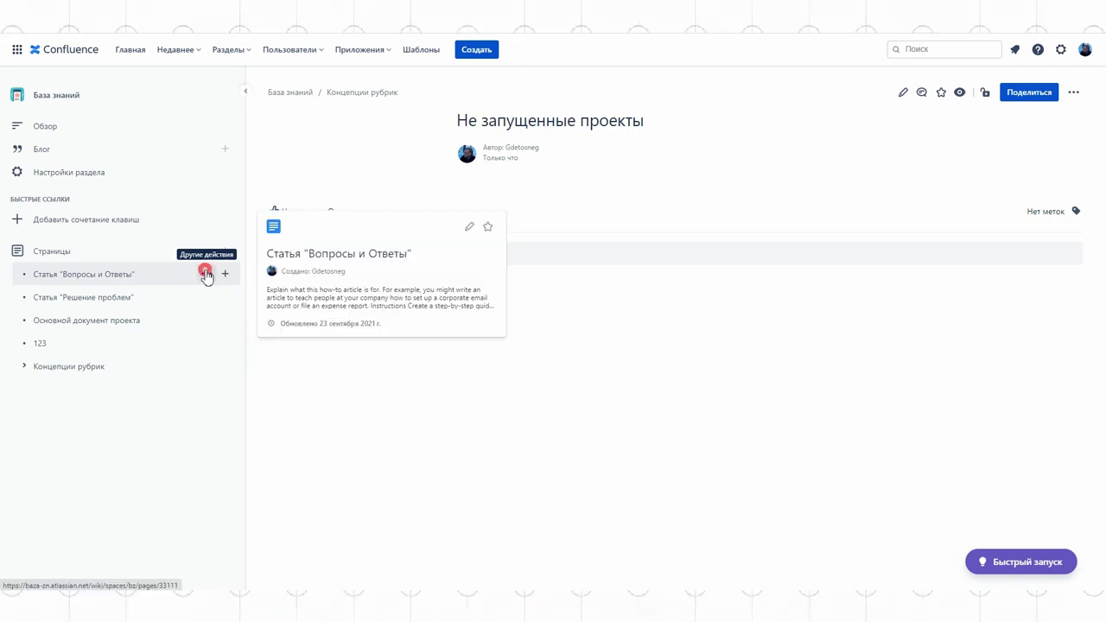
# Try archiving the Вопросы и Ответы article, then dismiss the Standard plan upgrade offer
pyautogui.click(206, 274)
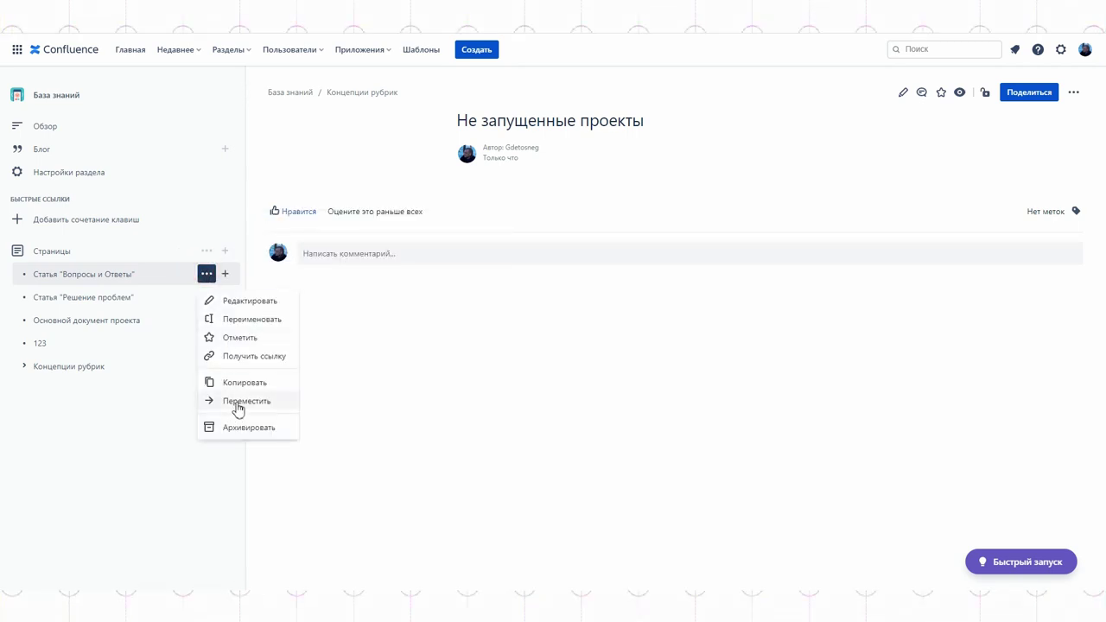
pyautogui.click(244, 432)
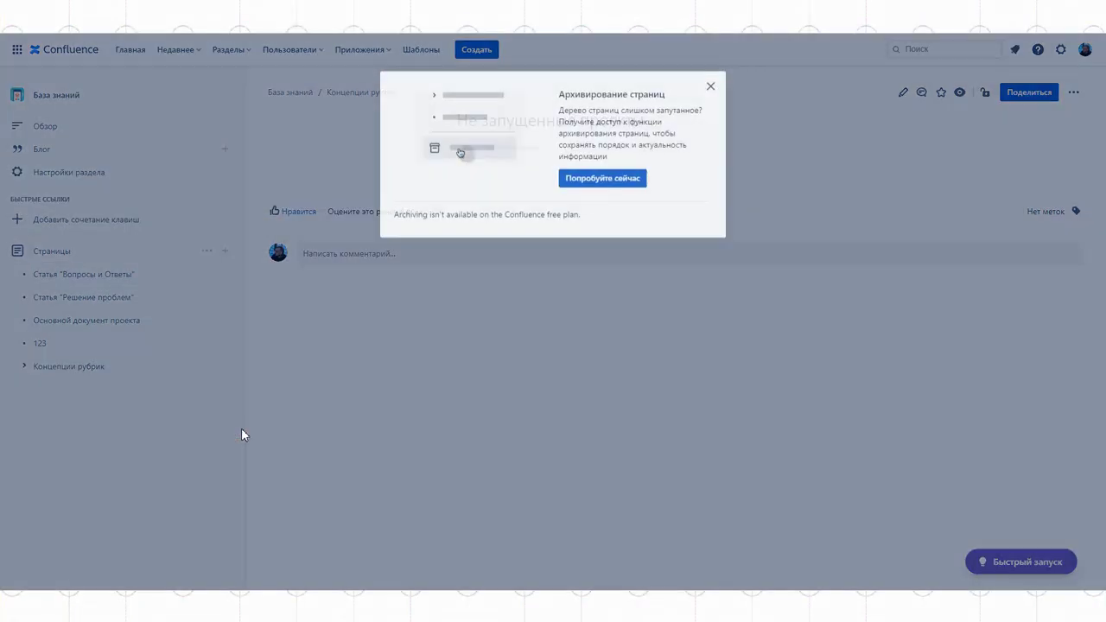
pyautogui.click(622, 178)
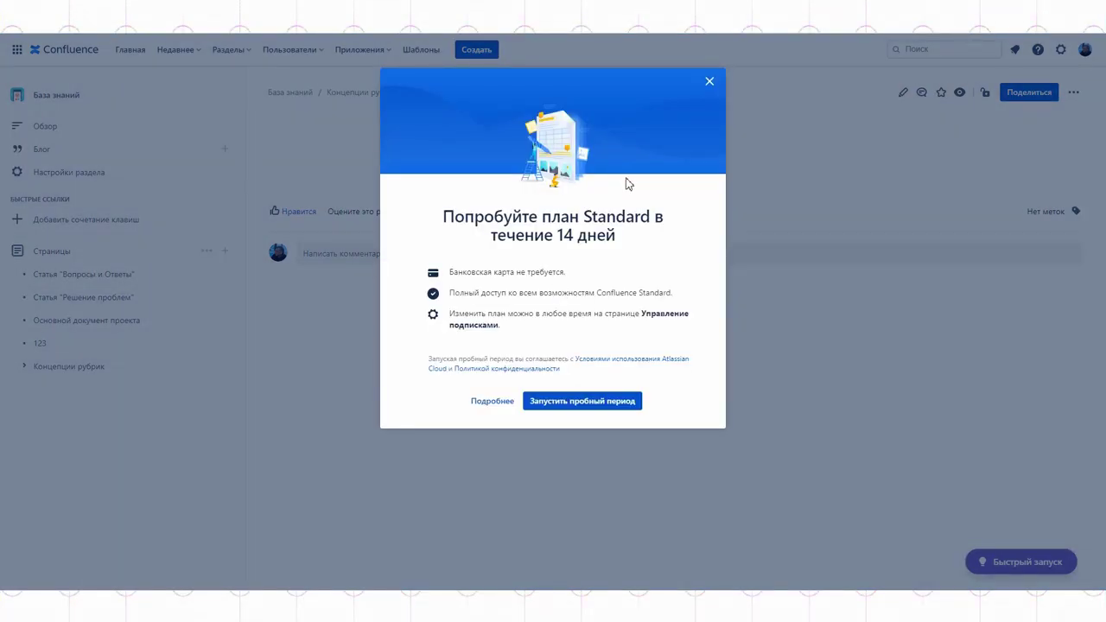
pyautogui.click(709, 83)
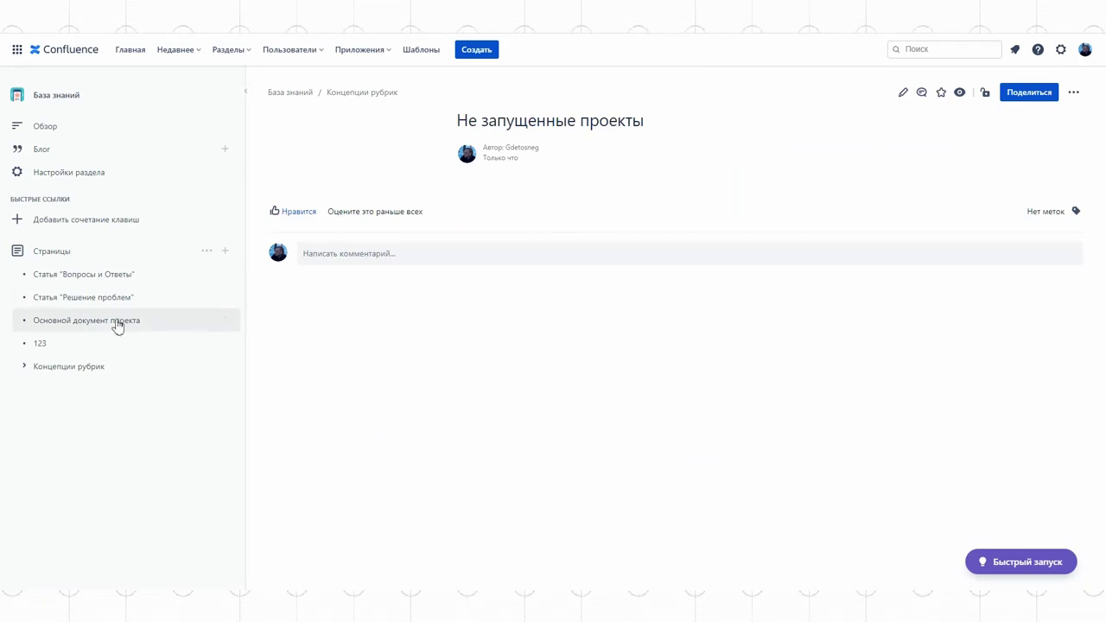
pyautogui.moveTo(188, 326)
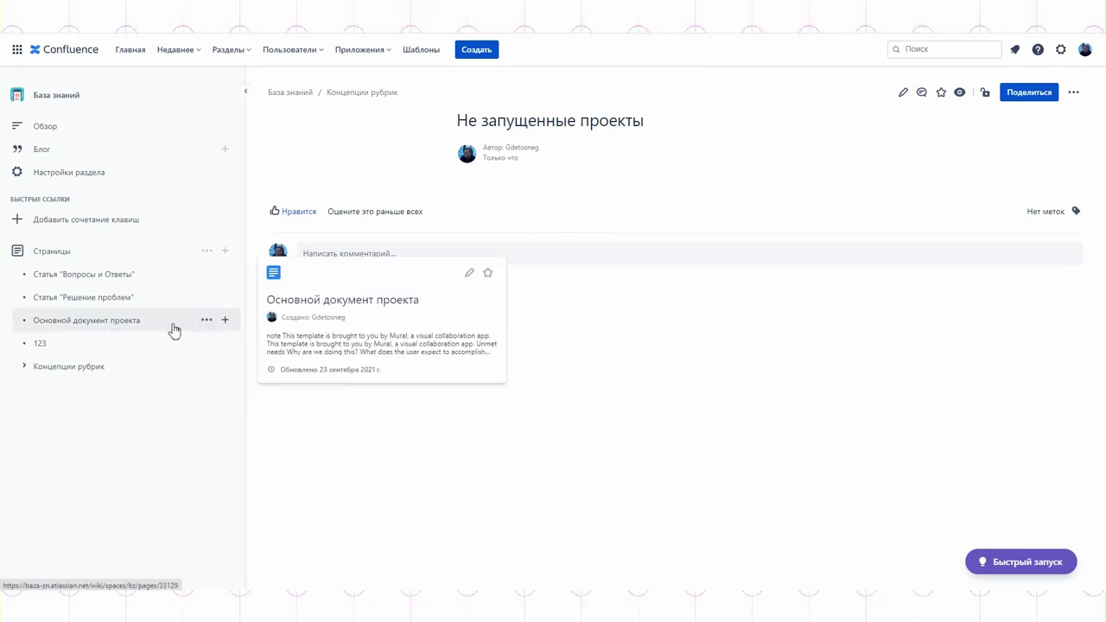
# Delete the Основной документ проекта page, moving it to the trash
pyautogui.click(206, 322)
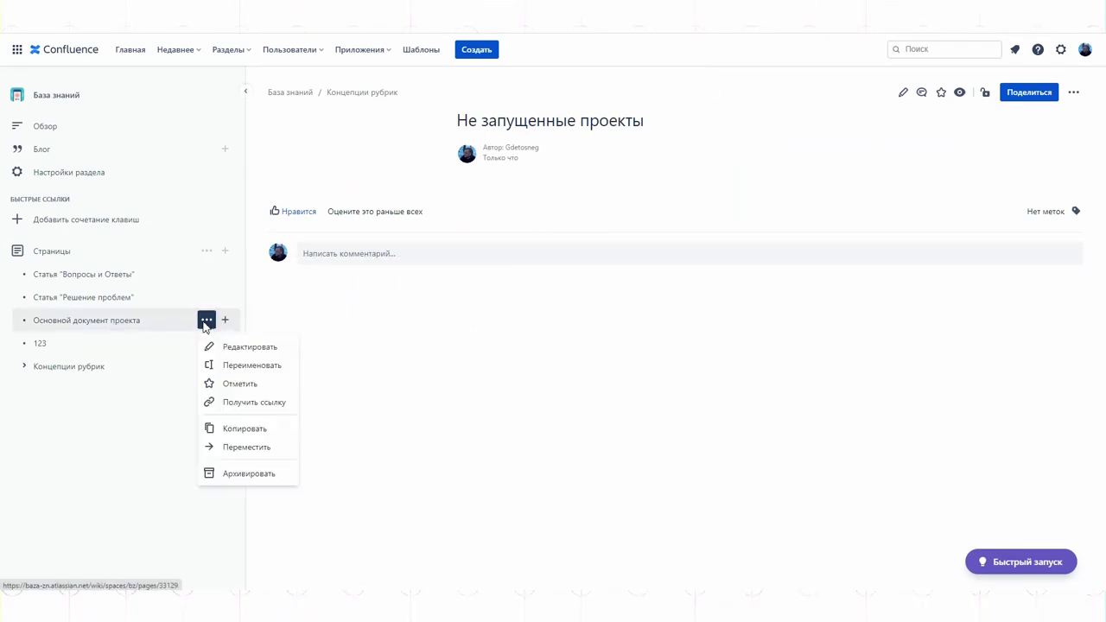
pyautogui.click(138, 322)
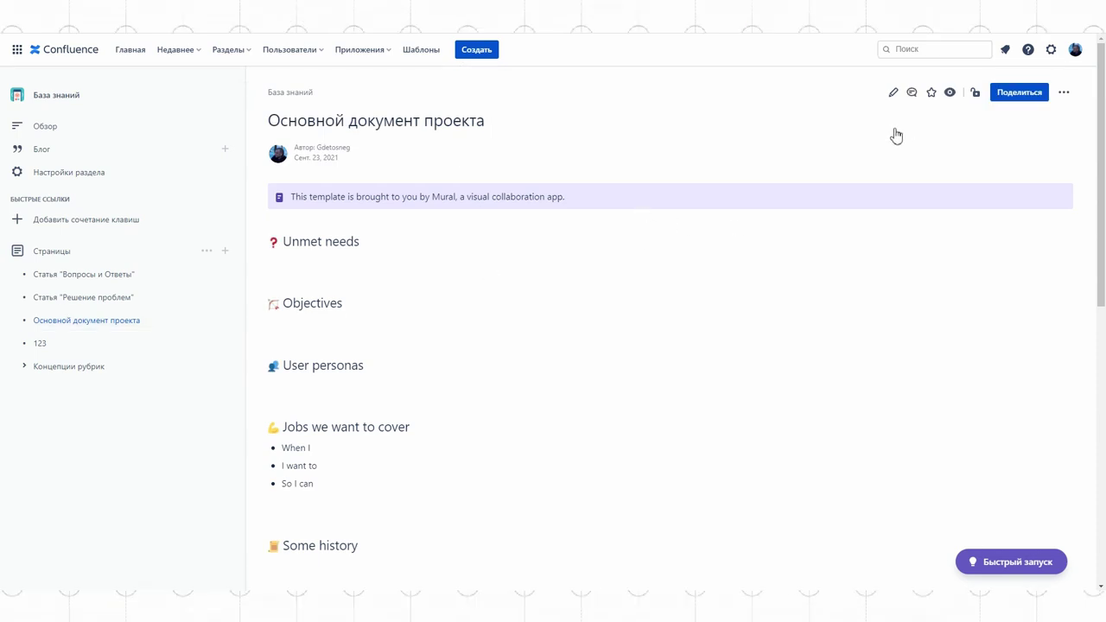
pyautogui.click(1064, 93)
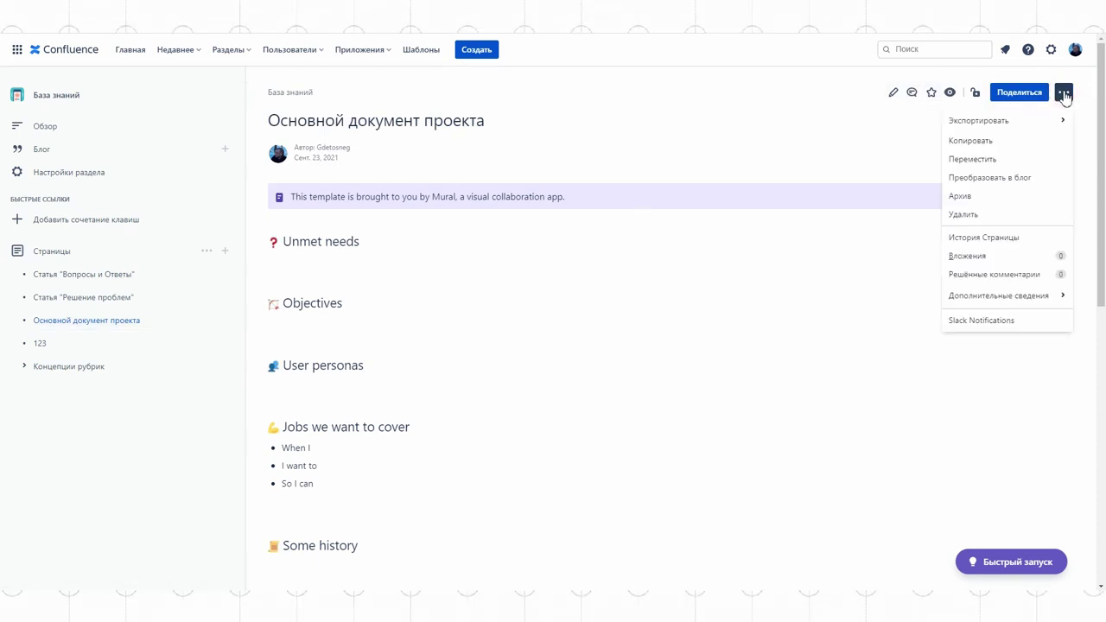
pyautogui.click(962, 214)
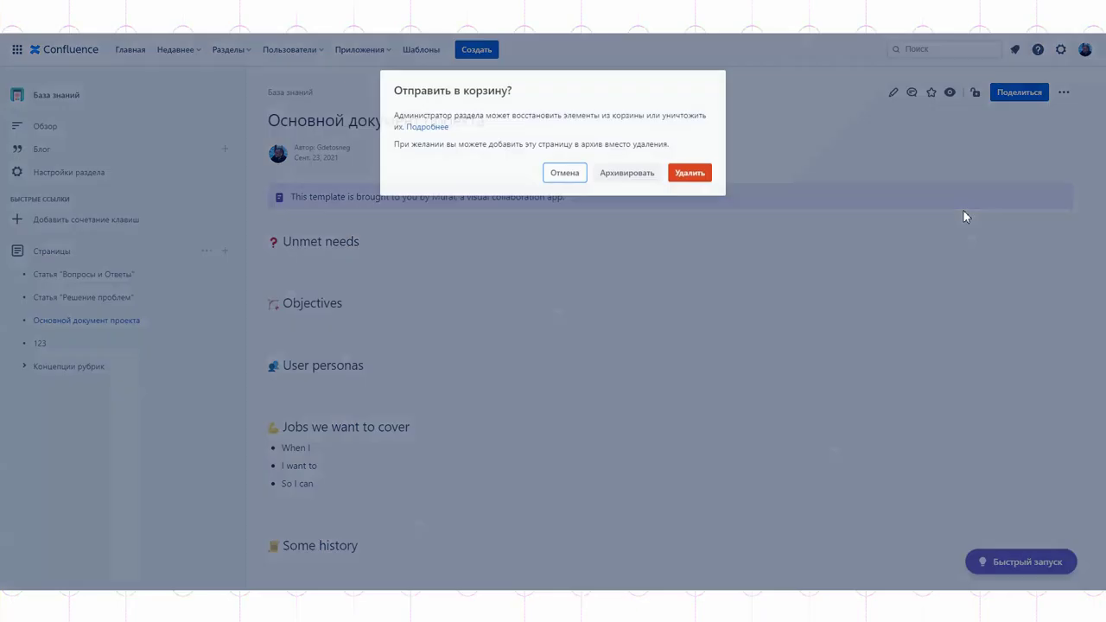
pyautogui.click(690, 175)
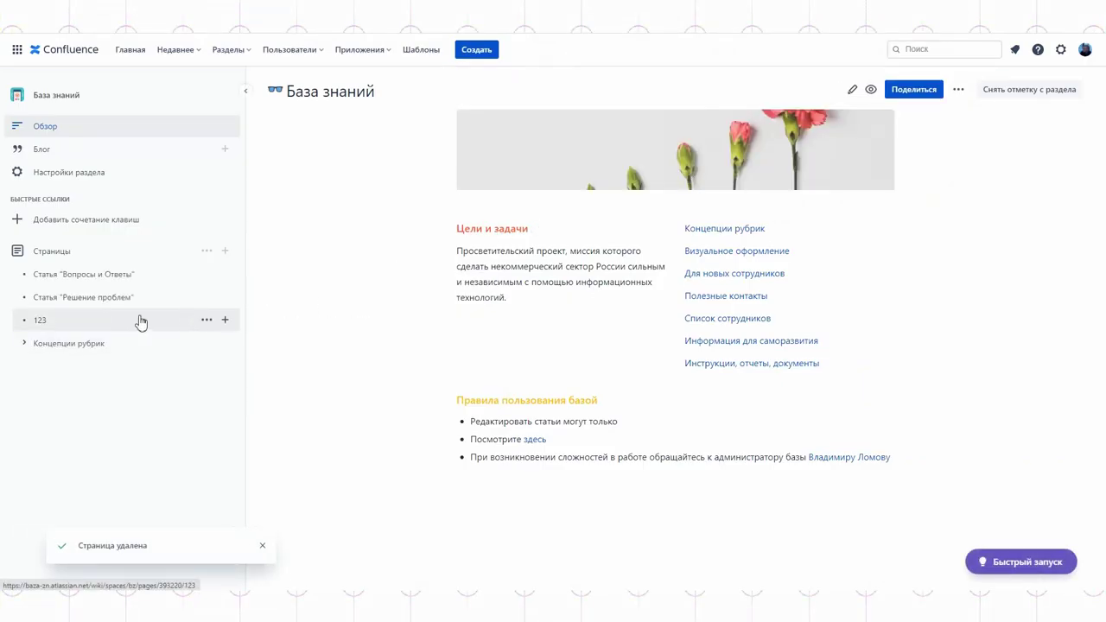
pyautogui.click(141, 322)
# Delete the open 123 page through its actions menu
pyautogui.click(1076, 92)
pyautogui.click(980, 215)
pyautogui.click(696, 172)
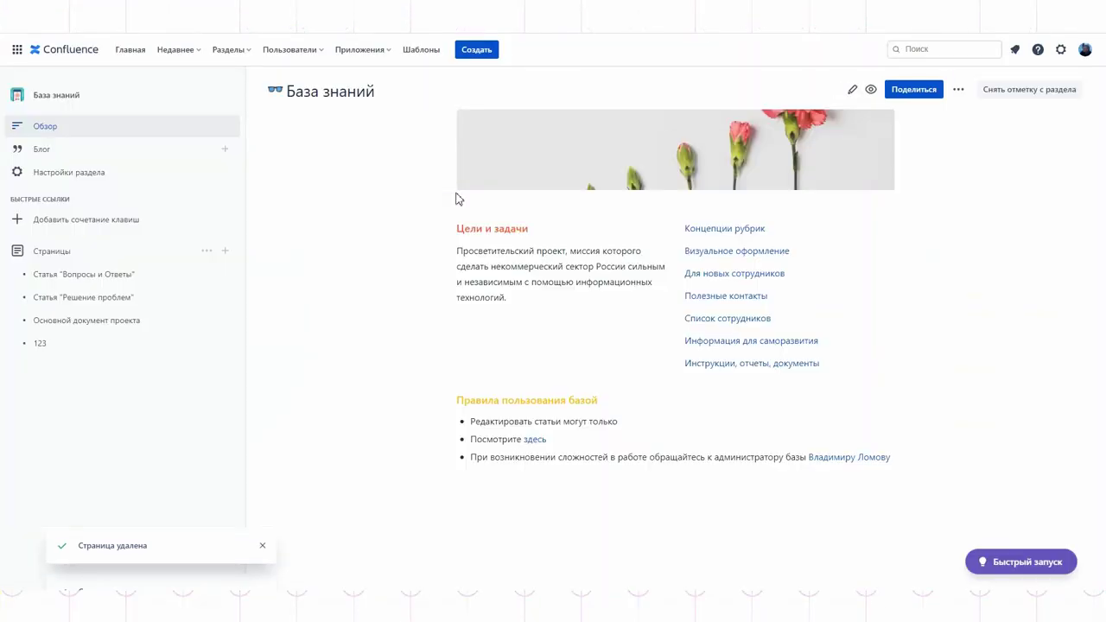
# Copy the Решение проблем link and make it the target of Визуальное оформление on the overview
pyautogui.click(206, 296)
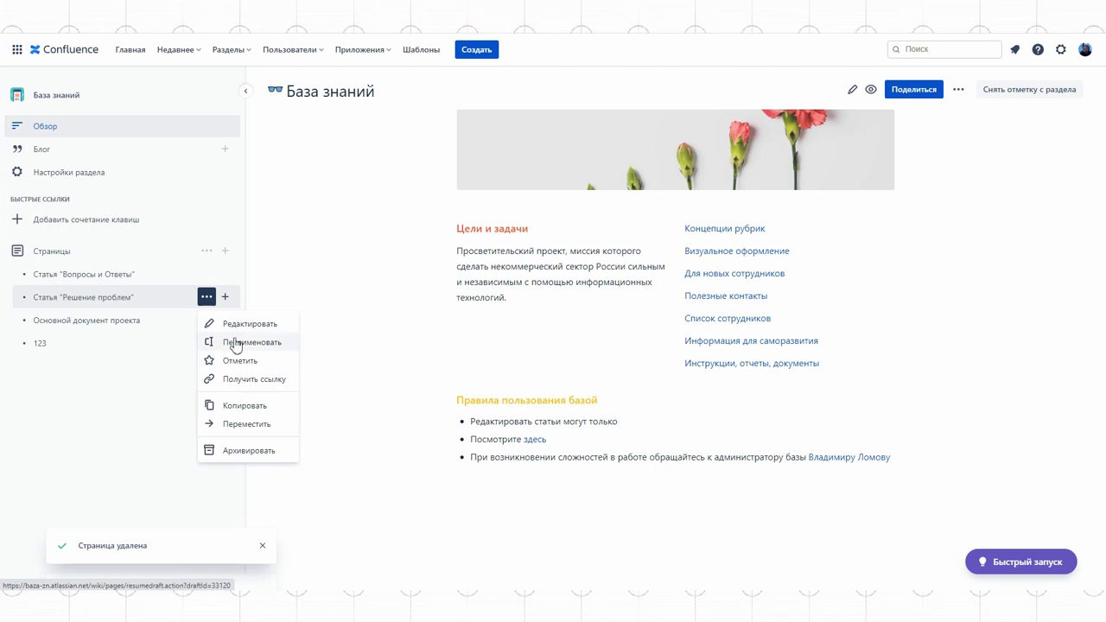
pyautogui.click(256, 376)
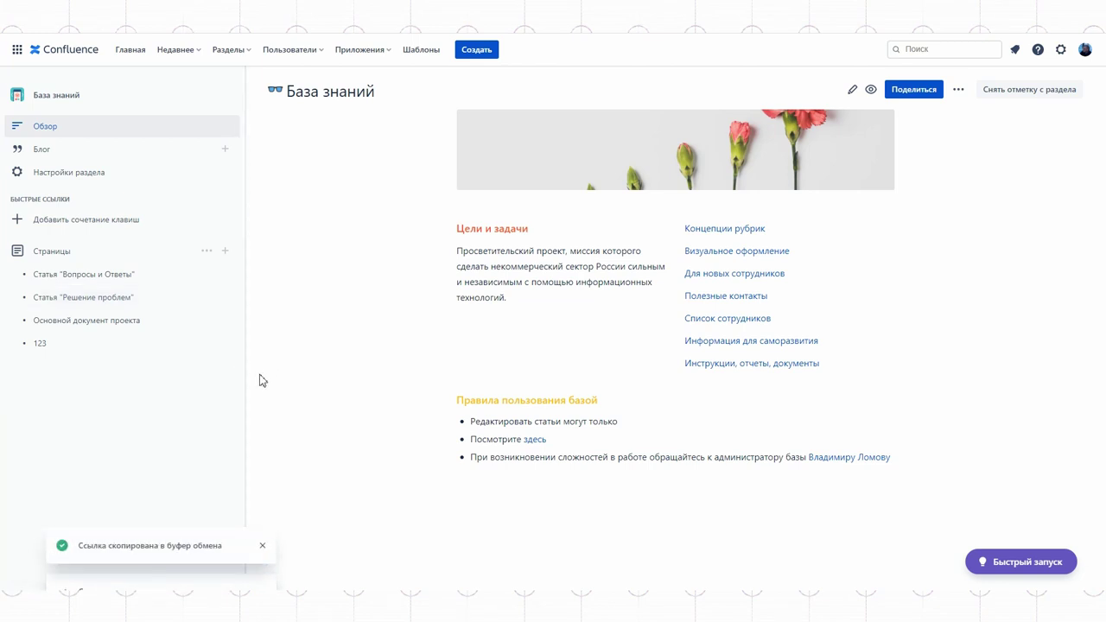
pyautogui.moveTo(773, 259); pyautogui.dragTo(695, 246)
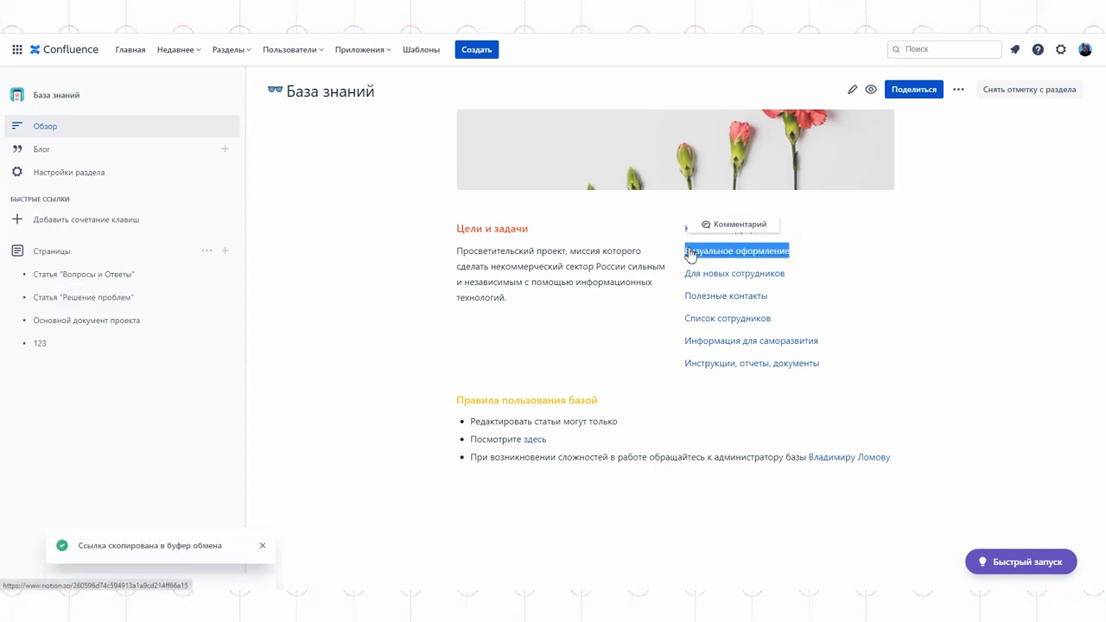
pyautogui.click(853, 90)
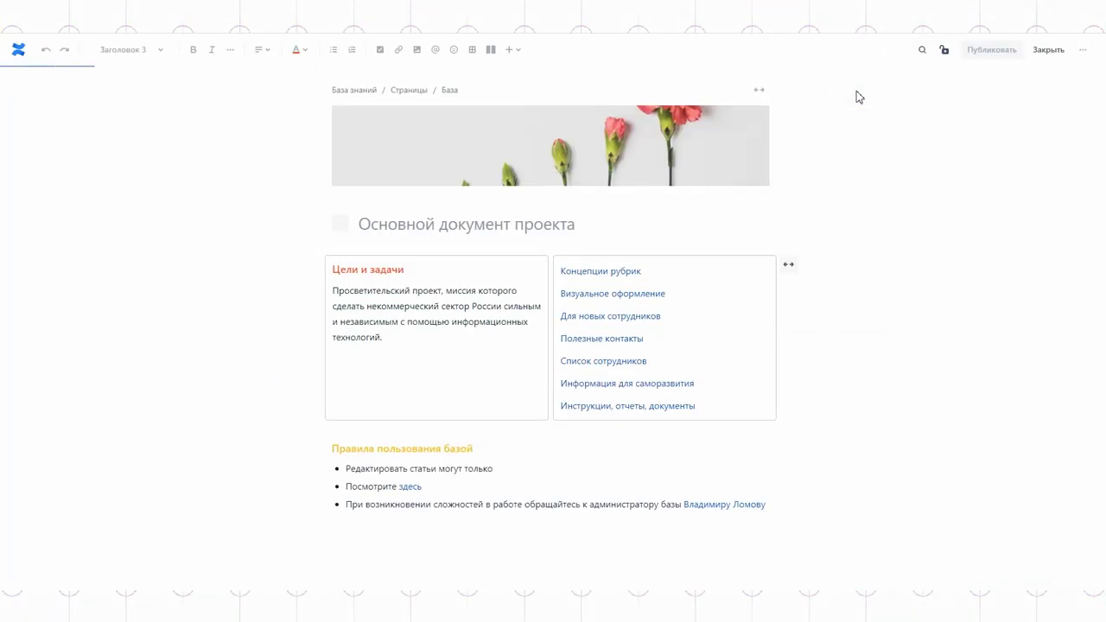
pyautogui.moveTo(674, 295); pyautogui.dragTo(562, 294)
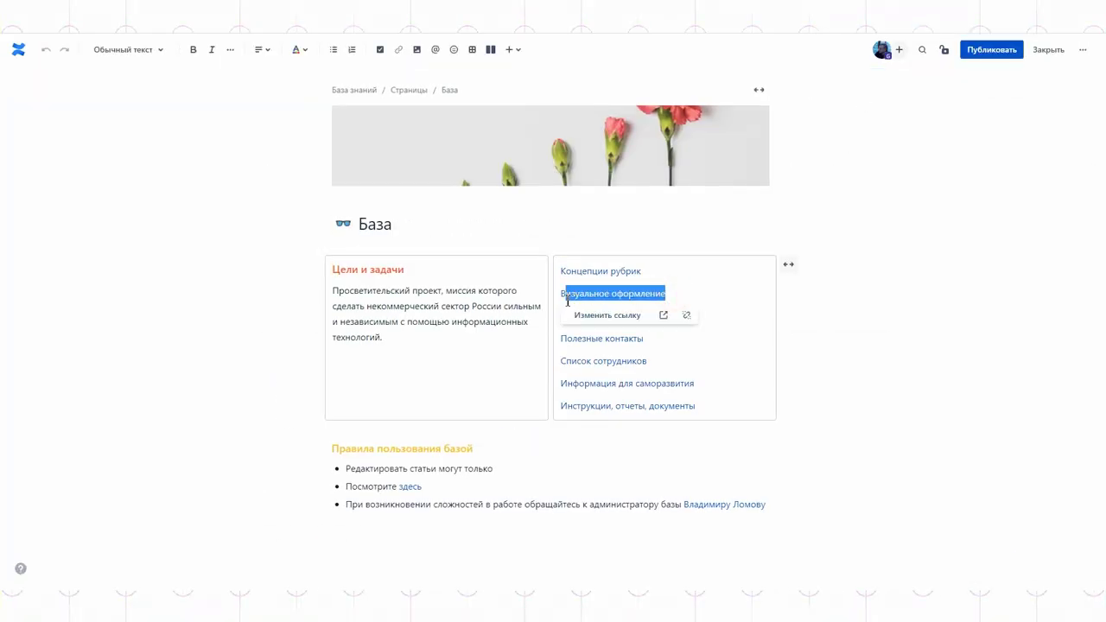
pyautogui.click(399, 52)
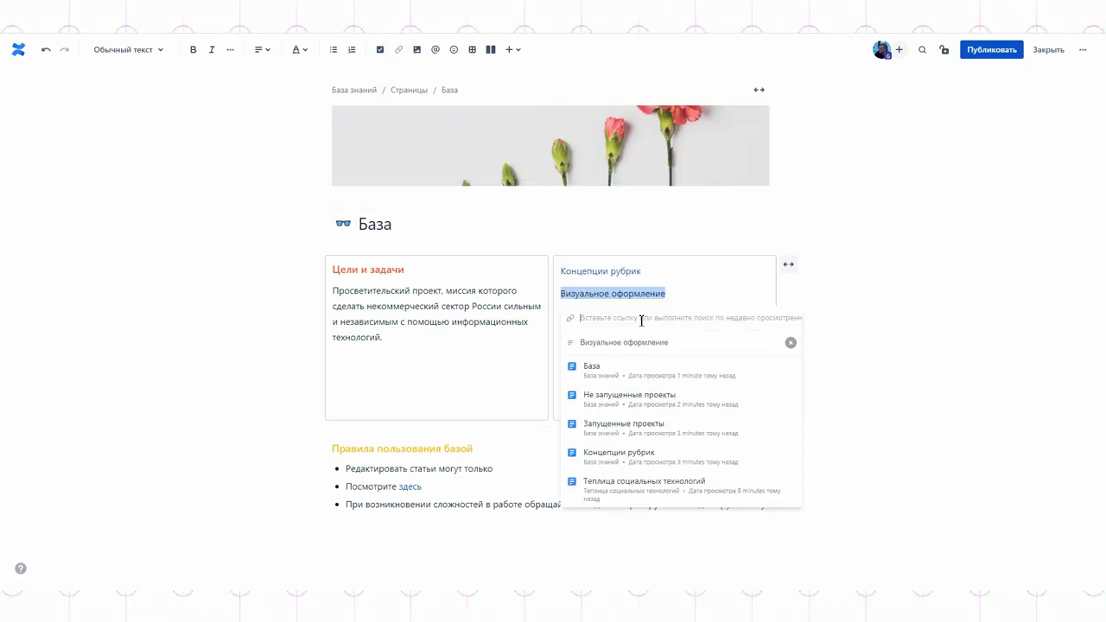
pyautogui.hotkey('ctrl', 'v')
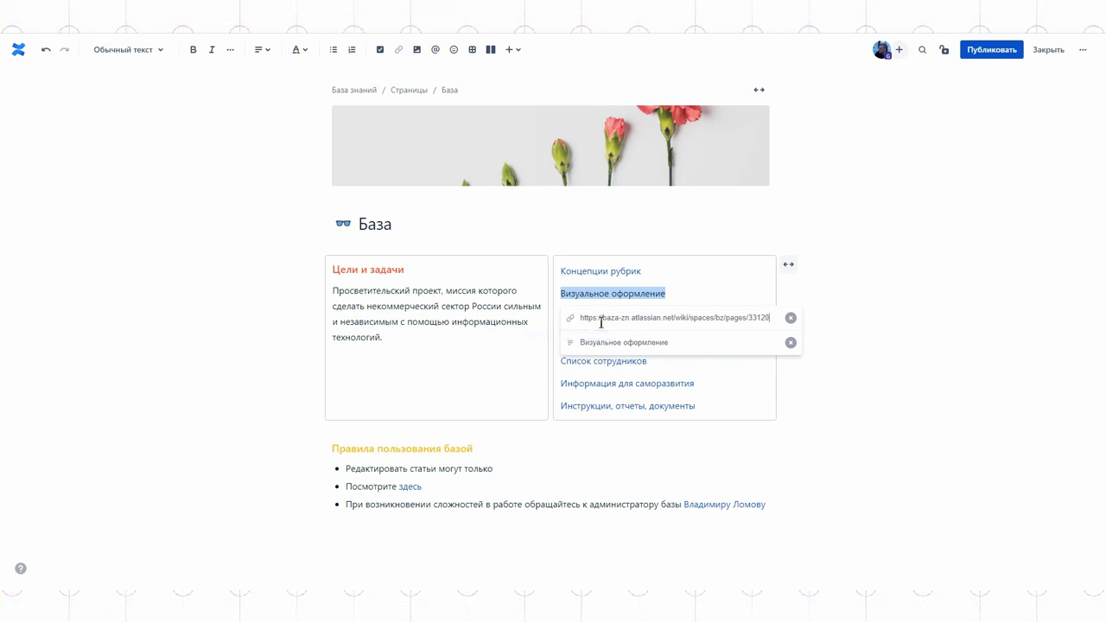
pyautogui.press('Return')
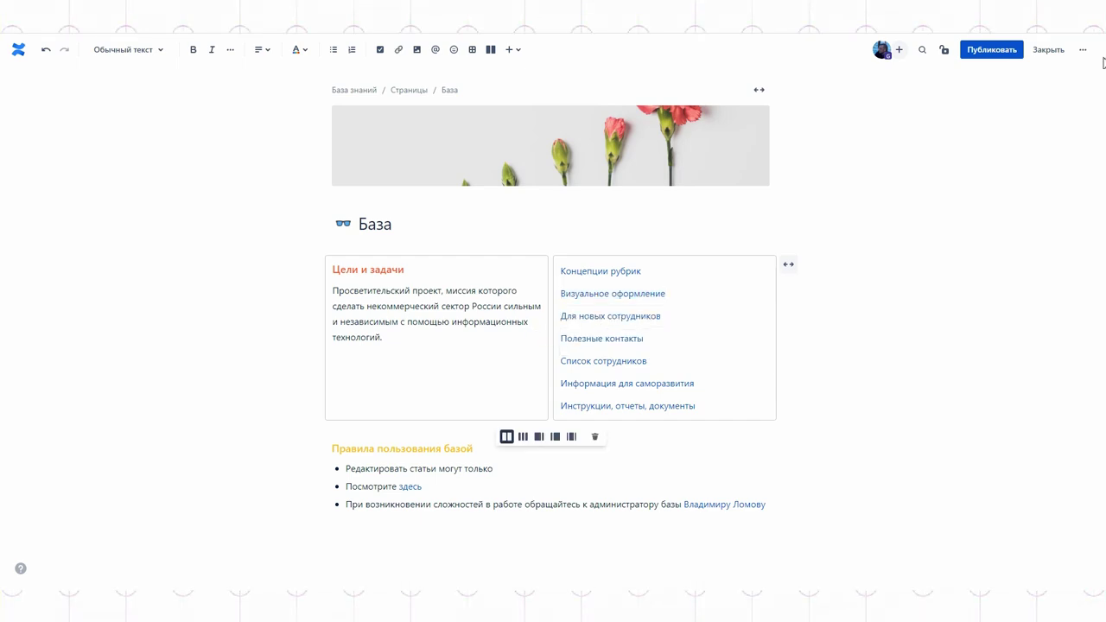
# Publish the updated overview and verify the relinked Визуальное оформление entry
pyautogui.click(1000, 55)
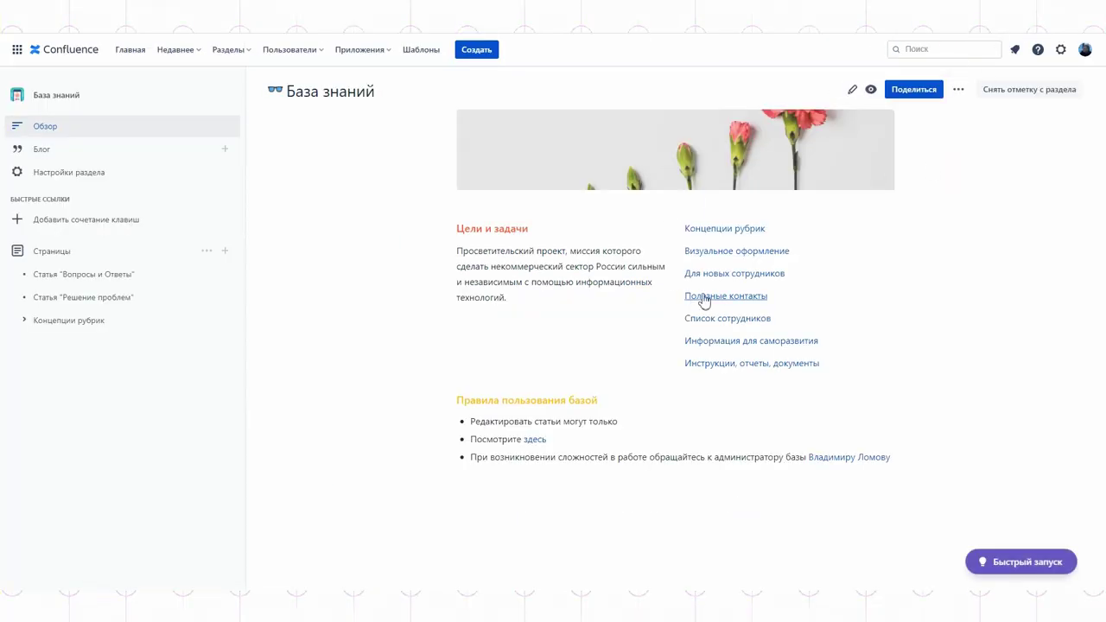
pyautogui.click(730, 252)
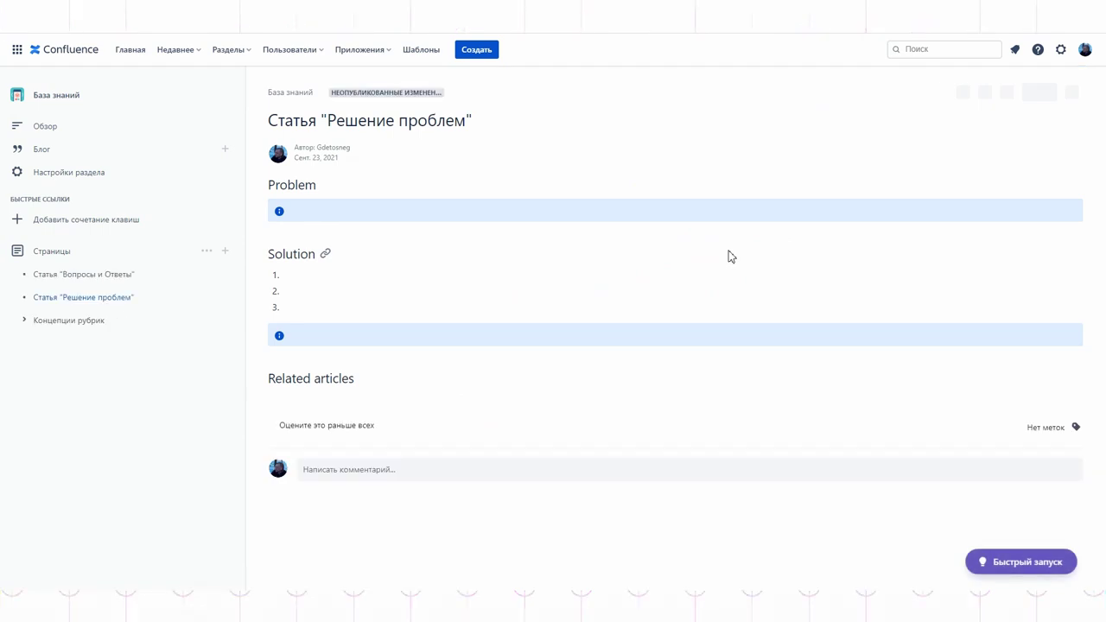
pyautogui.click(47, 136)
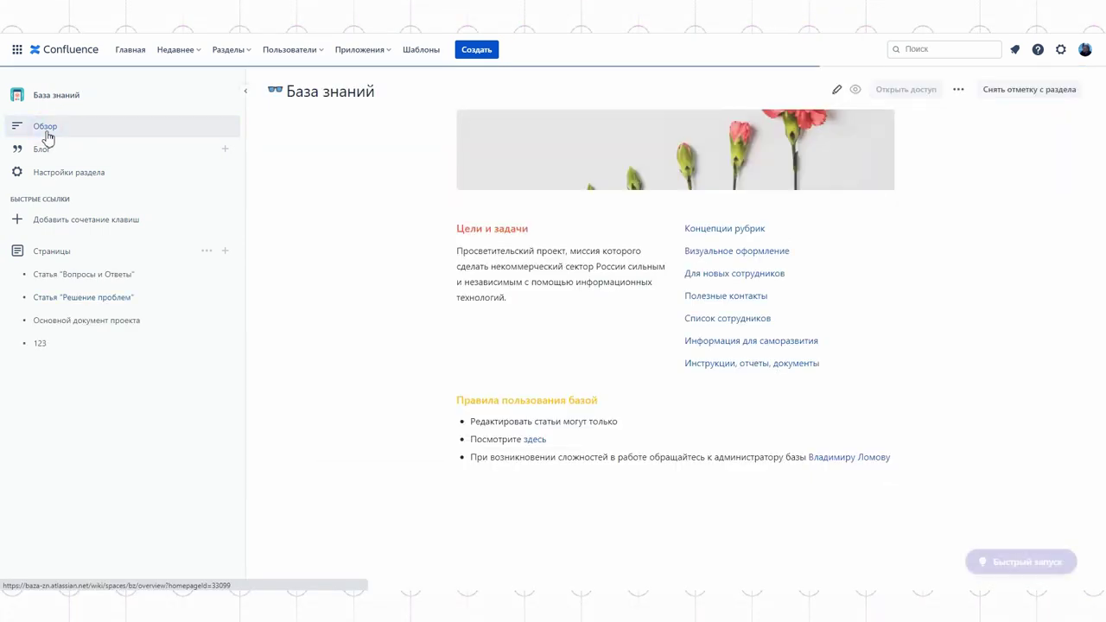
# Send a Confluence invitation to a colleague's e-mail address, then switch to the space's blog
pyautogui.click(284, 55)
pyautogui.click(319, 136)
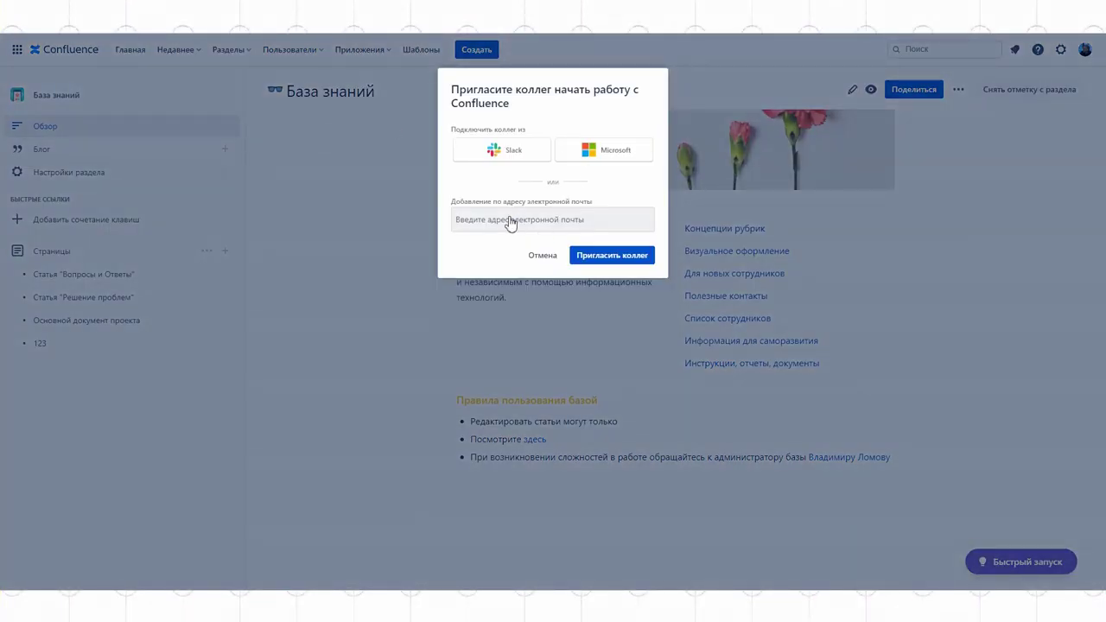
pyautogui.click(508, 221)
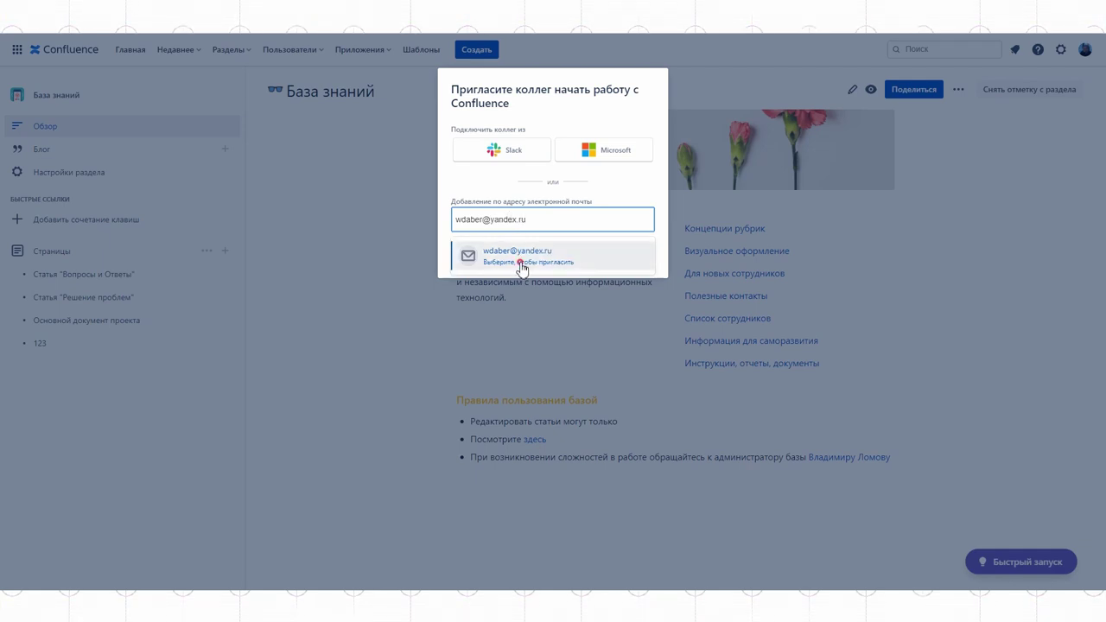
pyautogui.click(522, 266)
pyautogui.click(599, 279)
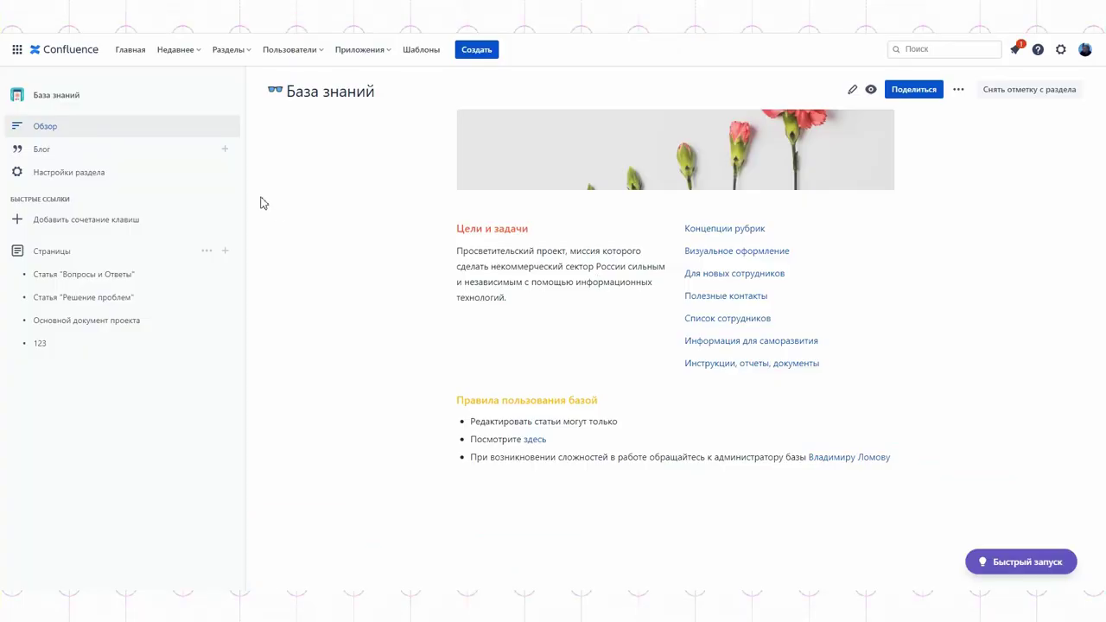
pyautogui.click(43, 151)
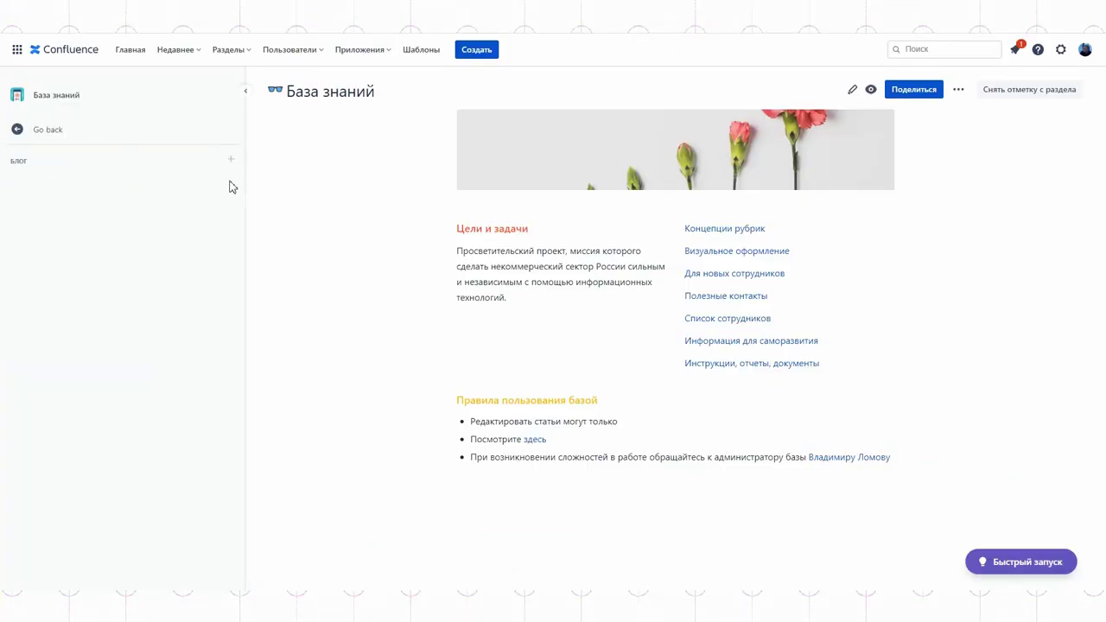
# Create a blog post titled «Давайте обсудим запуск проекта» with a pasted body paragraph
pyautogui.click(233, 162)
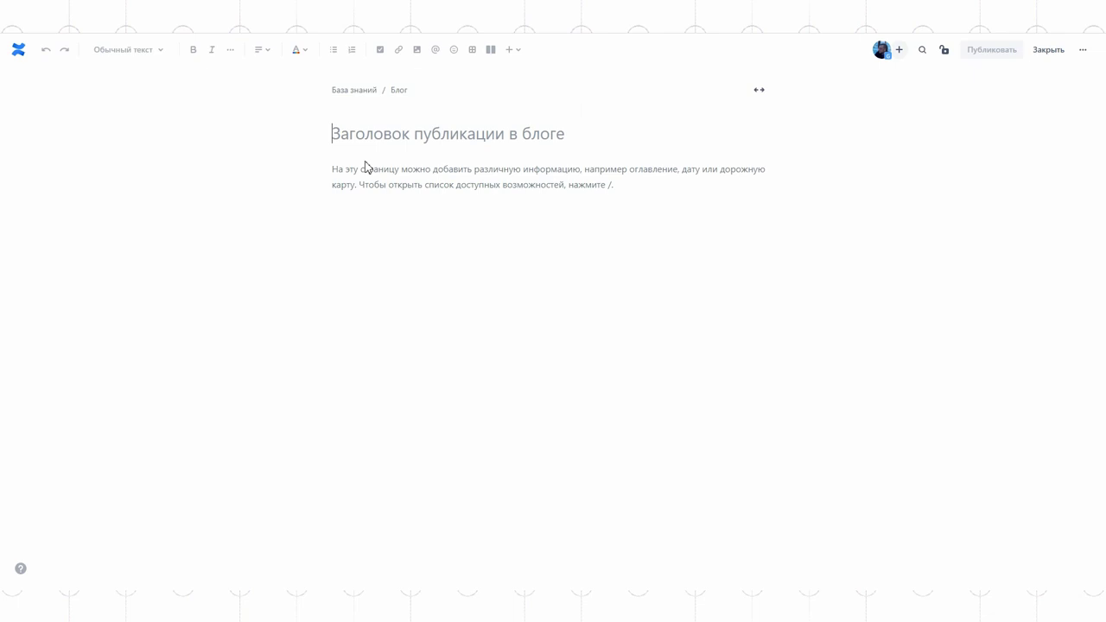
pyautogui.write('Давайте обсудим запуск проекта')
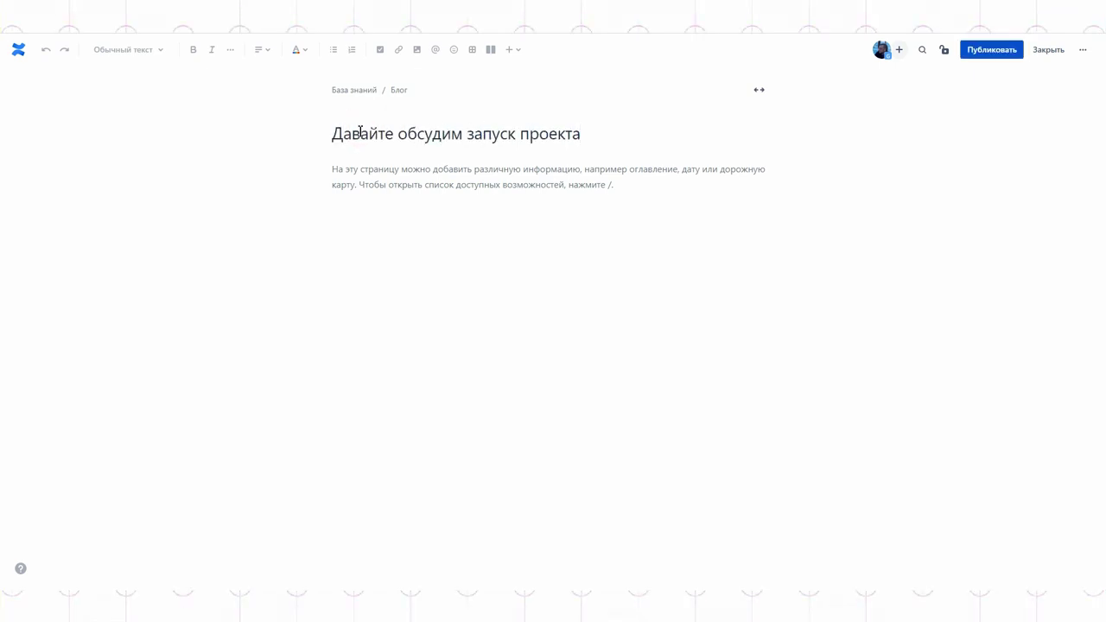
pyautogui.click(405, 204)
pyautogui.write('Пользователи узнают, как повысить свой профессиональный уровень или как перейти в некоммерческий сектор из другой сферы и какие навыки актуальны сейчас больше всего. Также мы подсказываем, как стать городским активистом и эффективно управлять социальными проектами. Основная задача платформы «Теплица. Курсы» — дать обратную связь пользователям.')
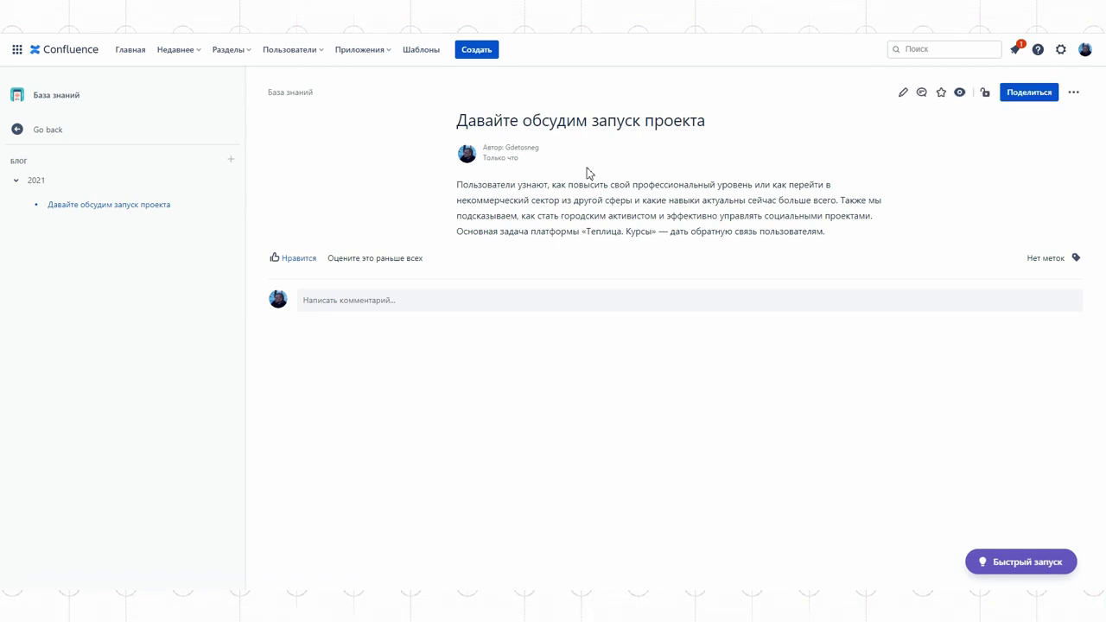
# Add the comment «давайте» to the blog post
pyautogui.click(393, 299)
pyautogui.write('давайте')
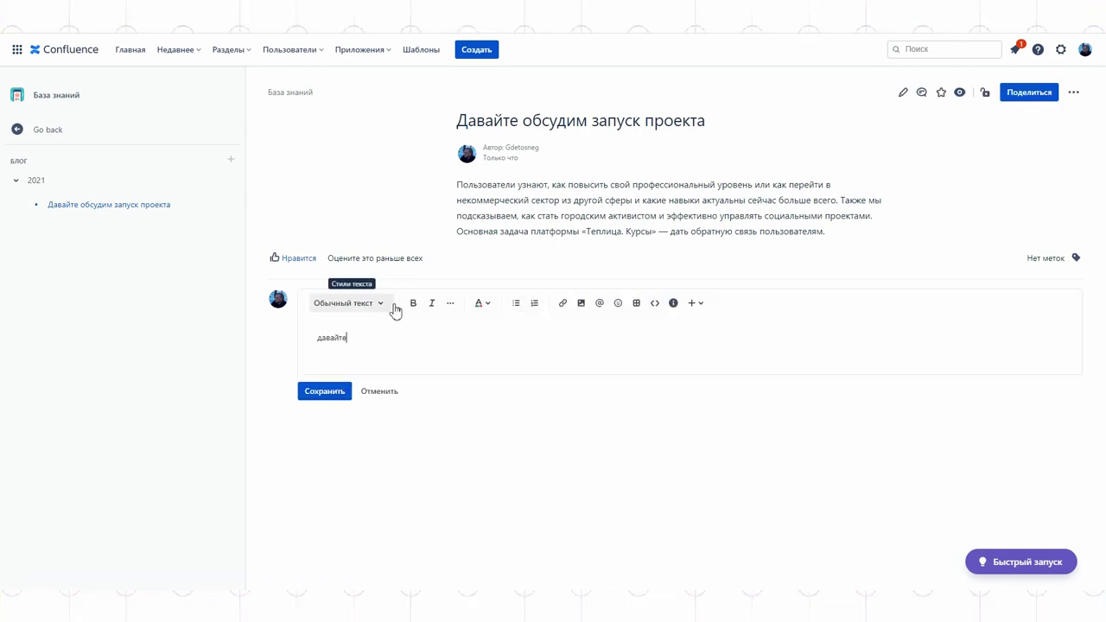
pyautogui.press('Return')
pyautogui.hotkey('ctrl', 'Return')
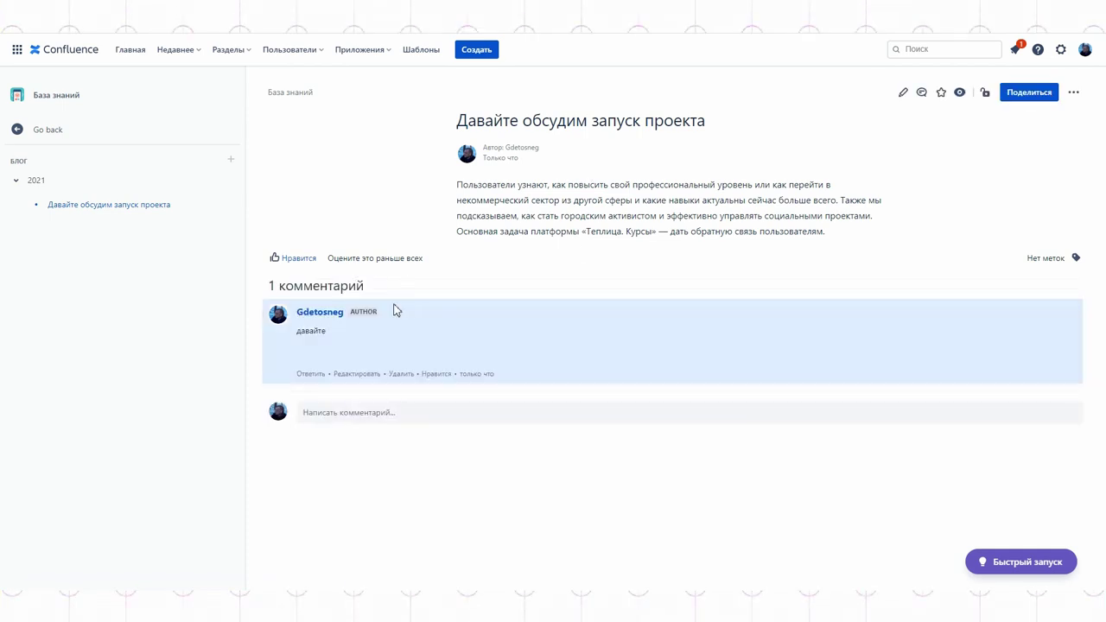